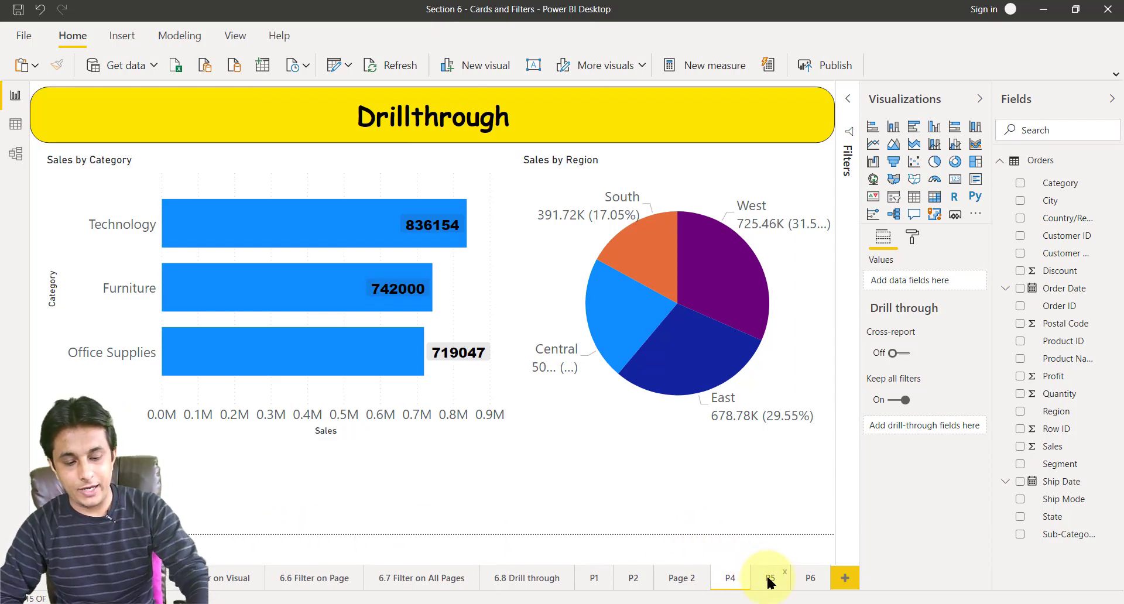
Annotate the P4–P6 page tabs and the Sales by Region pie, then clear the marks.
{"action": "mouse_move", "coordinate": [766, 576]}
{"action": "left_mouse_down"}
{"action": "mouse_move", "coordinate": [725, 559]}
{"action": "mouse_move", "coordinate": [773, 601]}
{"action": "mouse_move", "coordinate": [837, 602]}
{"action": "mouse_move", "coordinate": [829, 597]}
{"action": "left_mouse_up"}
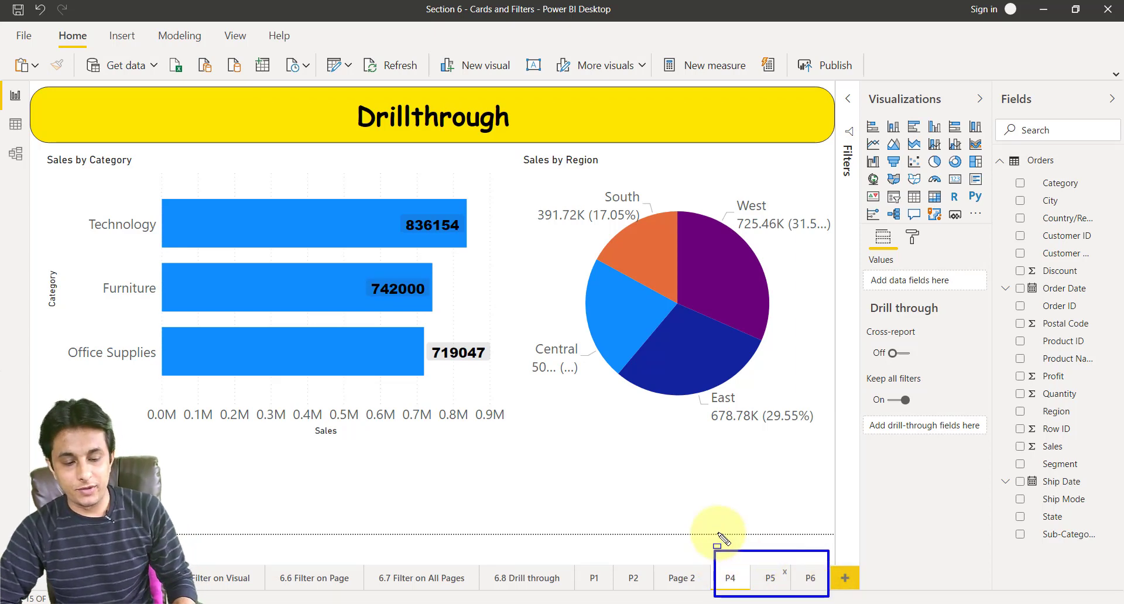
{"action": "key", "text": "e"}
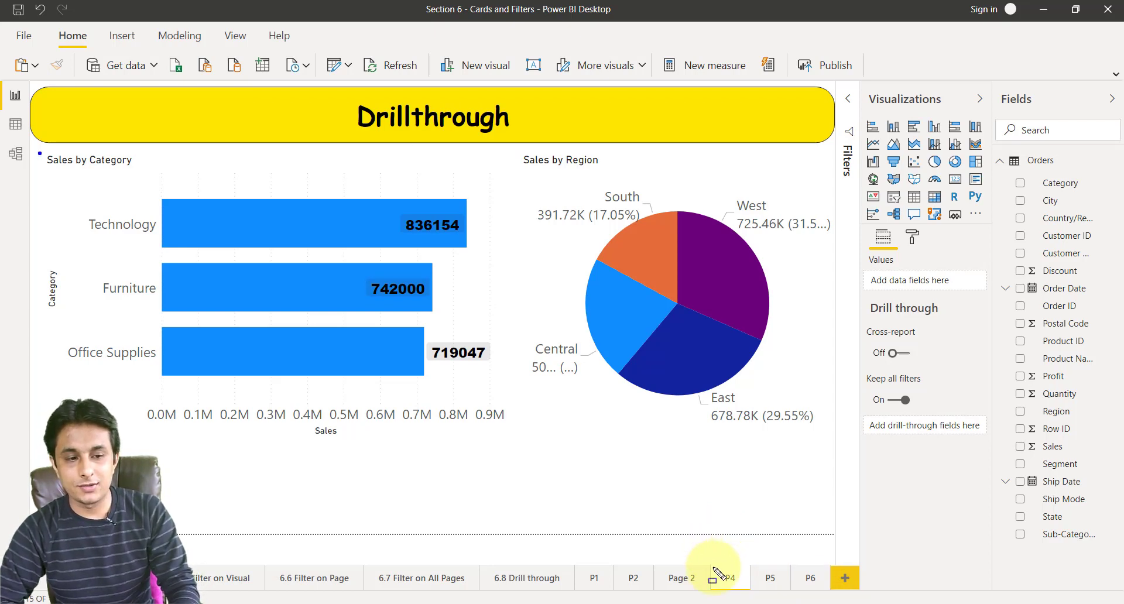
{"action": "mouse_move", "coordinate": [520, 146]}
{"action": "left_mouse_down"}
{"action": "mouse_move", "coordinate": [586, 226]}
{"action": "mouse_move", "coordinate": [822, 423]}
{"action": "left_mouse_up"}
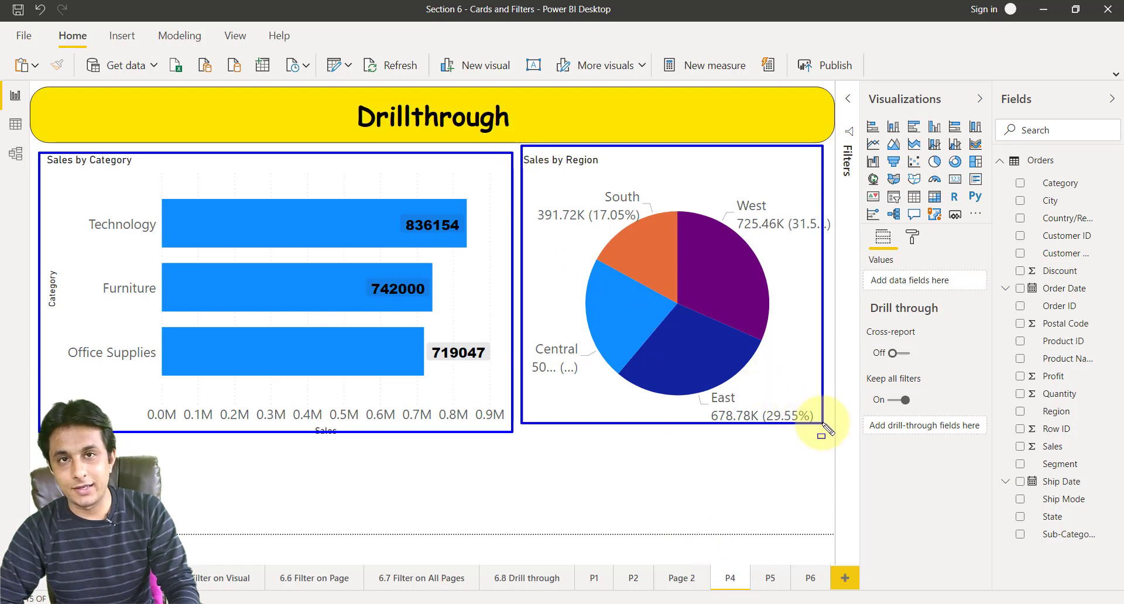
{"action": "key", "text": "Escape"}
Open page P5 and outline its Sub-Category, Year and Segment table headers.
{"action": "left_click", "coordinate": [766, 579]}
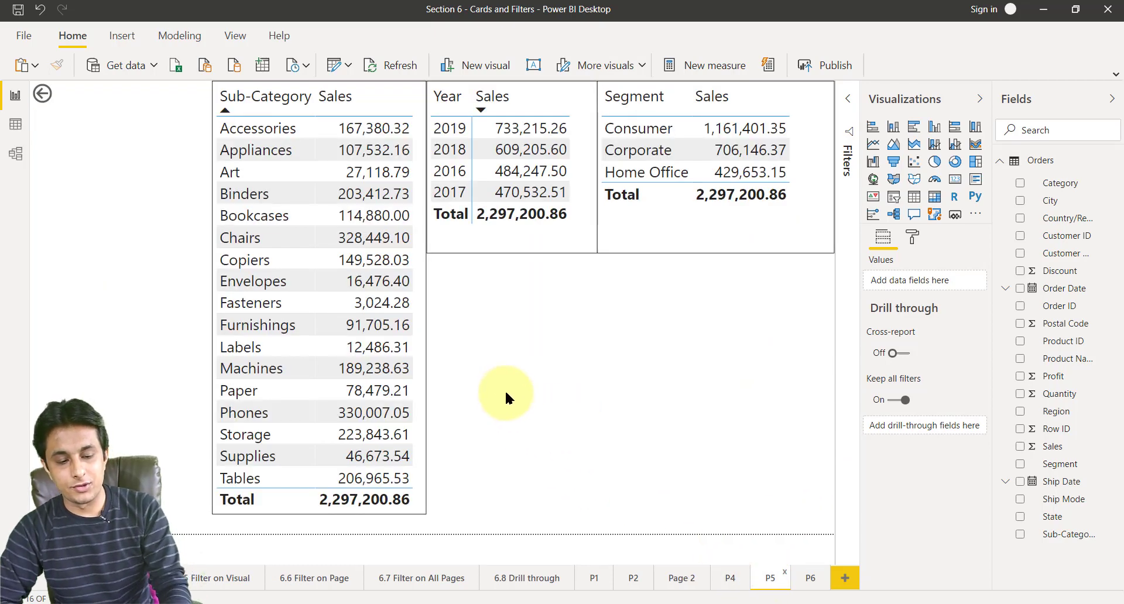
{"action": "left_click_drag", "start_coordinate": [335, 115], "coordinate": [383, 115]}
{"action": "left_click_drag", "start_coordinate": [432, 85], "coordinate": [559, 117]}
{"action": "left_click_drag", "start_coordinate": [596, 83], "coordinate": [746, 113]}
Outline the Year, Segment and Sub-Category totals, clear the marks, and go to page P6.
{"action": "left_click_drag", "start_coordinate": [427, 201], "coordinate": [579, 225]}
{"action": "left_click_drag", "start_coordinate": [691, 186], "coordinate": [812, 211]}
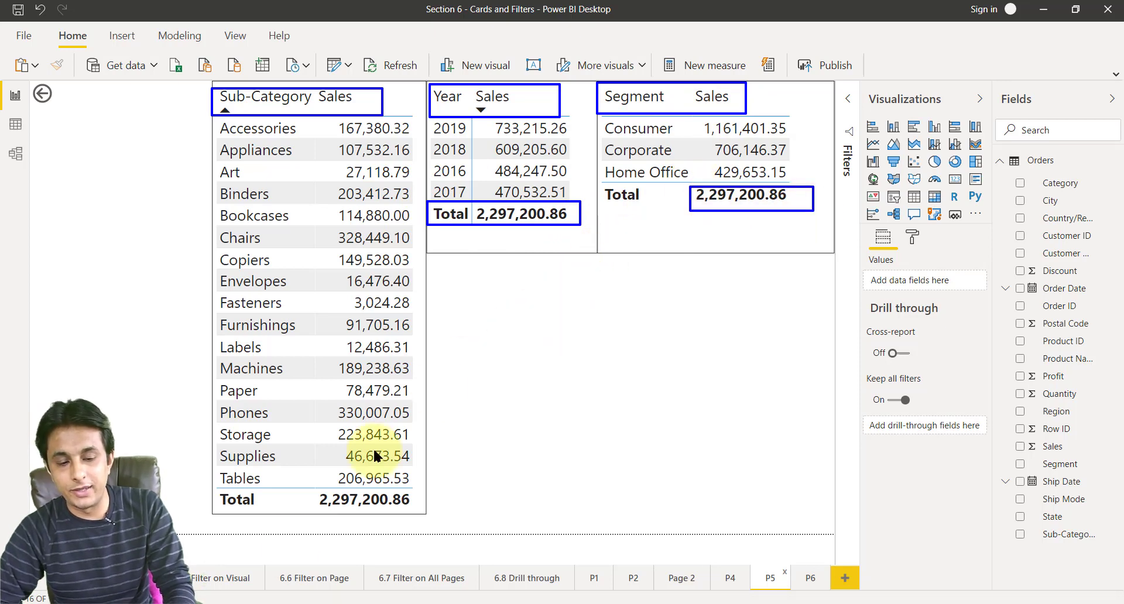
{"action": "left_click_drag", "start_coordinate": [216, 487], "coordinate": [415, 521]}
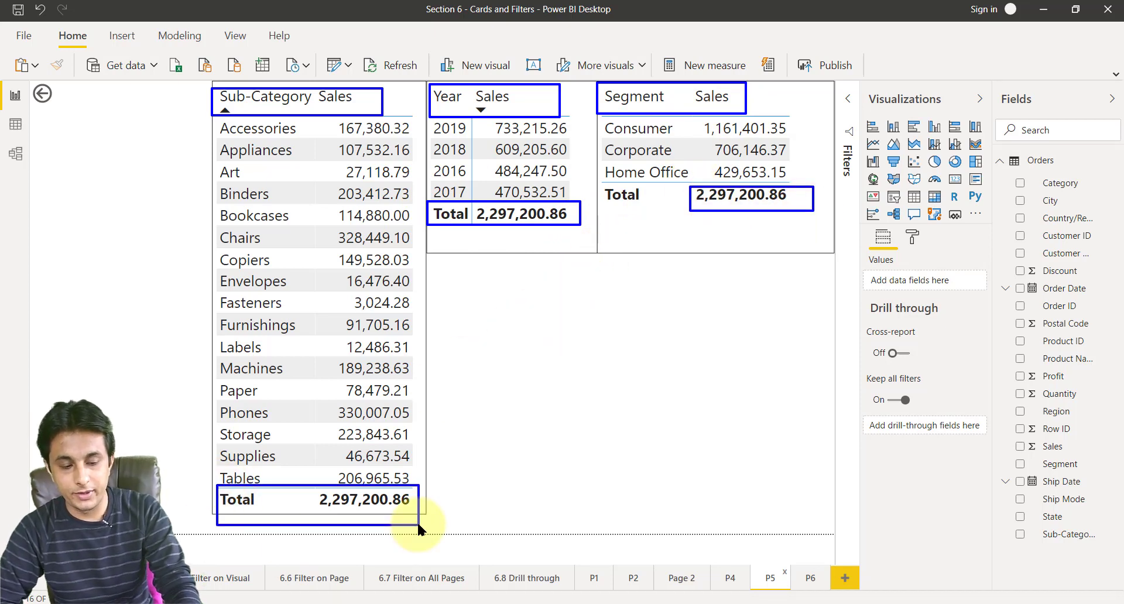
{"action": "key", "text": "Escape"}
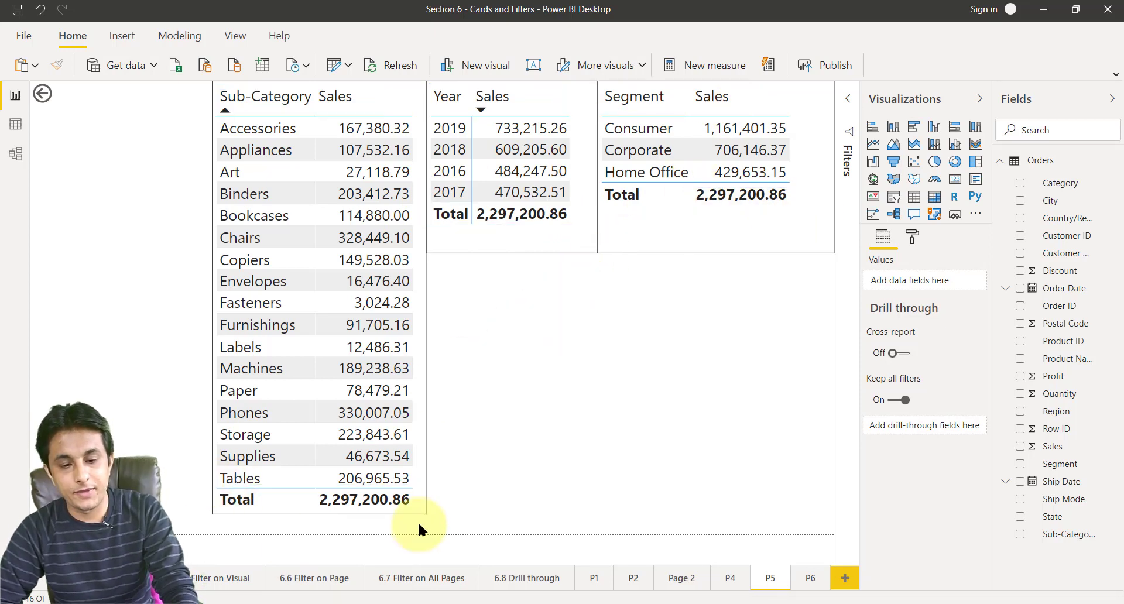
{"action": "left_click", "coordinate": [808, 578]}
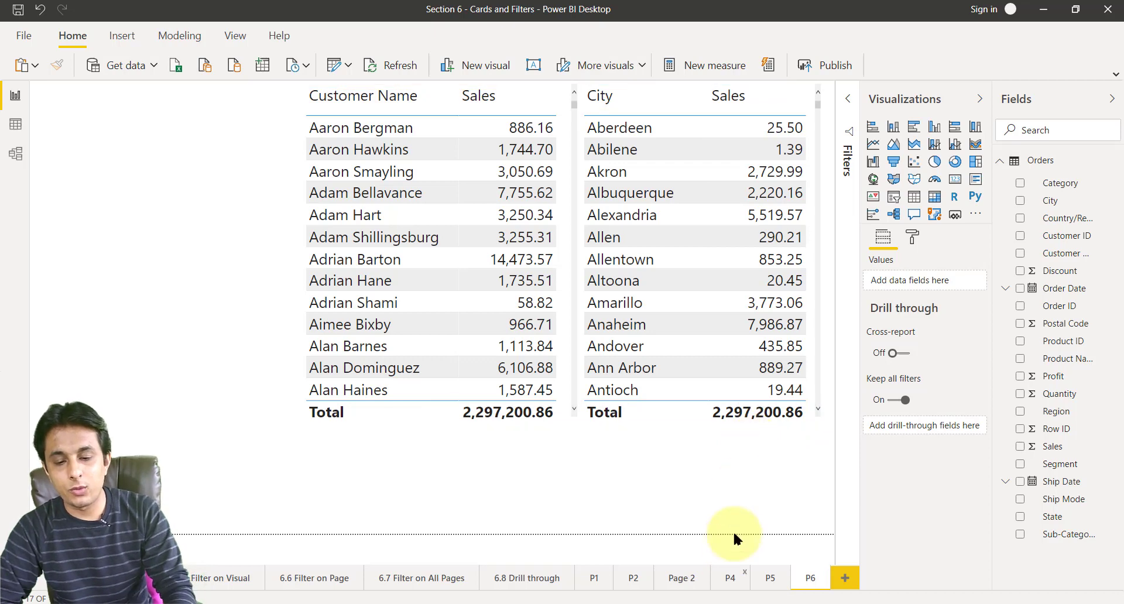
On P4 select the Technology bar, then view pages P5 and P6.
{"action": "left_click", "coordinate": [728, 579]}
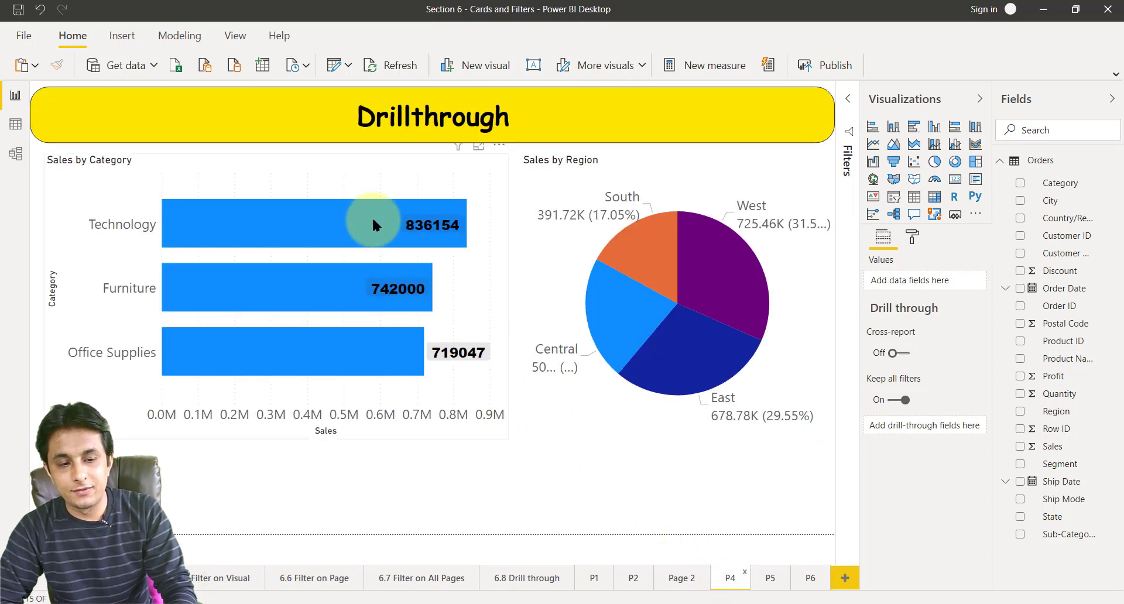
{"action": "left_click", "coordinate": [409, 237]}
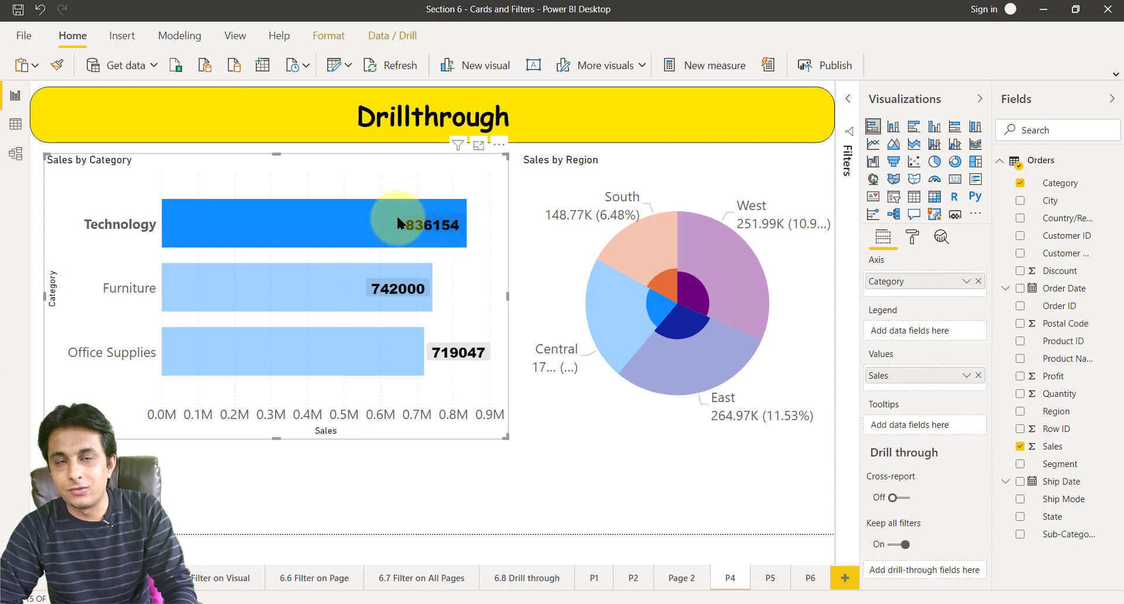
{"action": "mouse_move", "coordinate": [397, 219]}
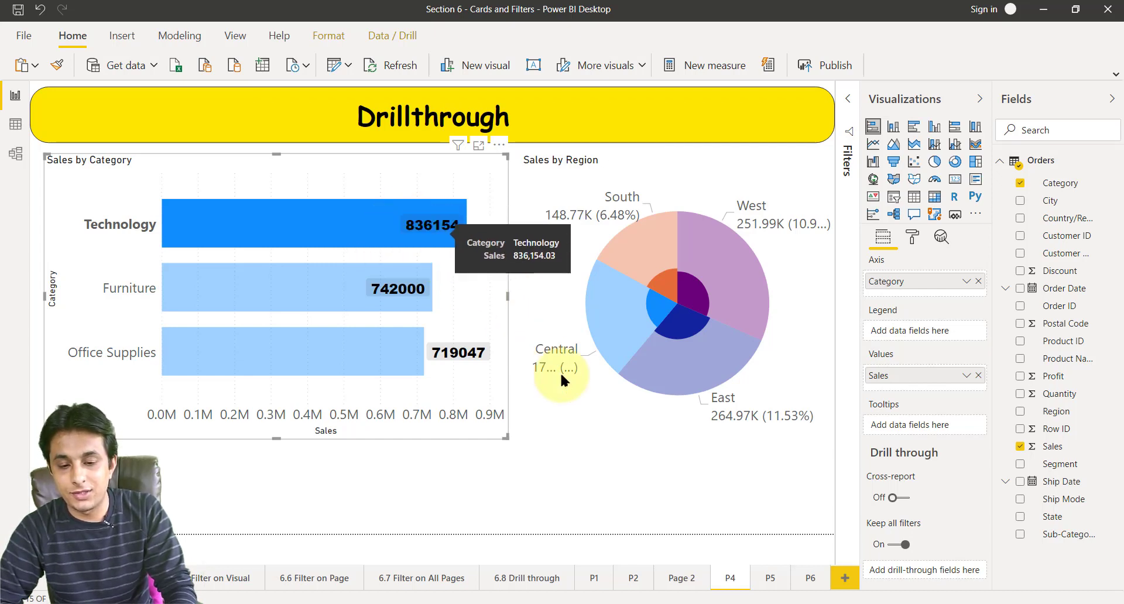
{"action": "left_click", "coordinate": [770, 578]}
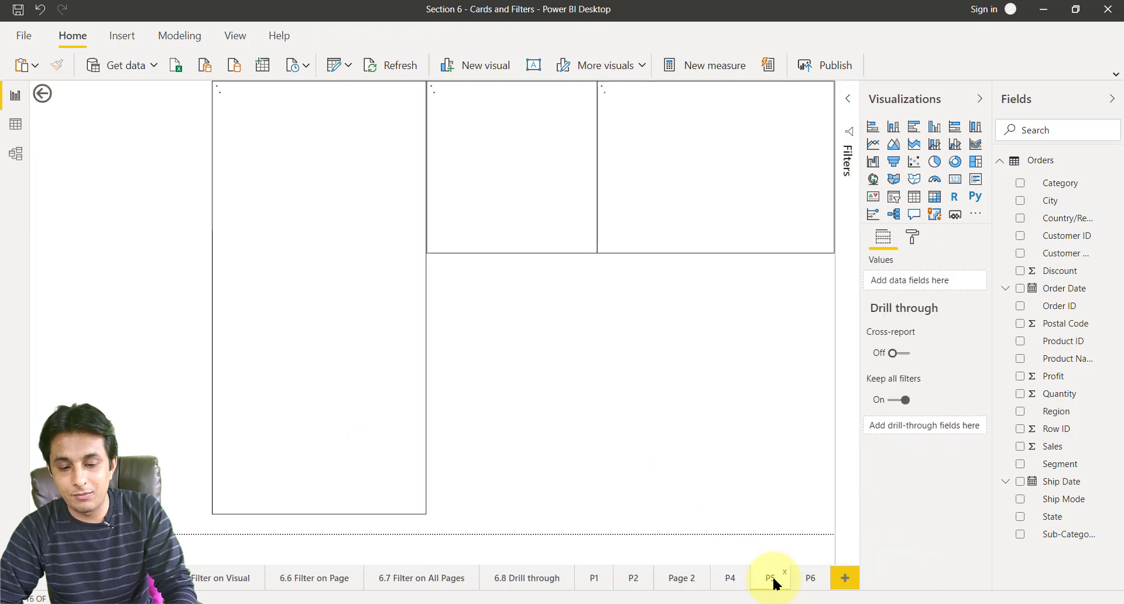
{"action": "left_click", "coordinate": [808, 578]}
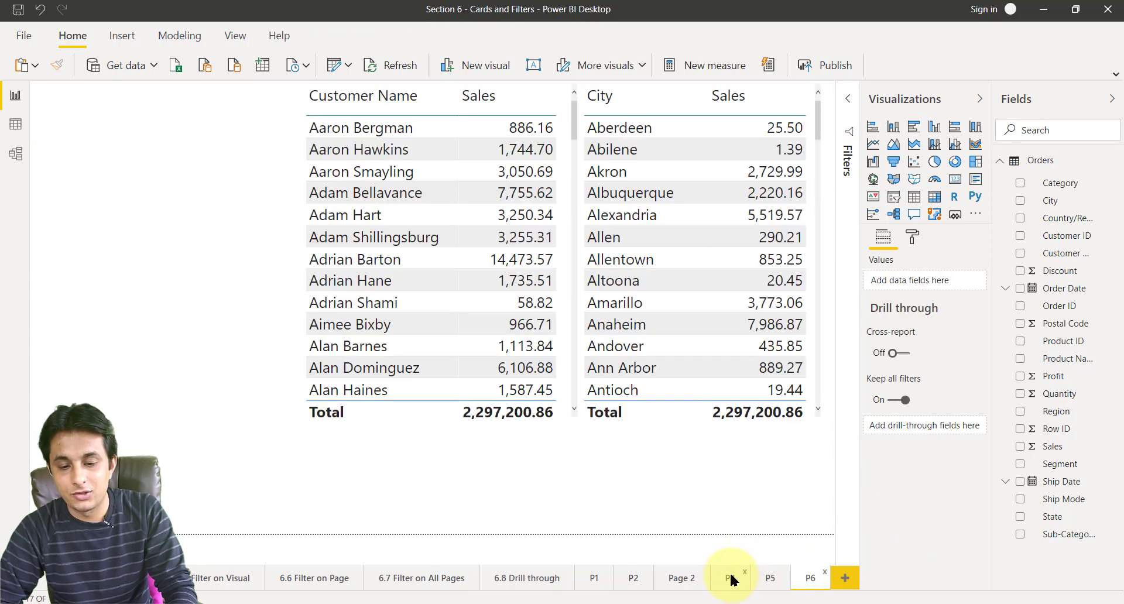
Outline P5's three 2,297,200.86 Total values, clear them, and return to P4.
{"action": "left_click", "coordinate": [760, 565]}
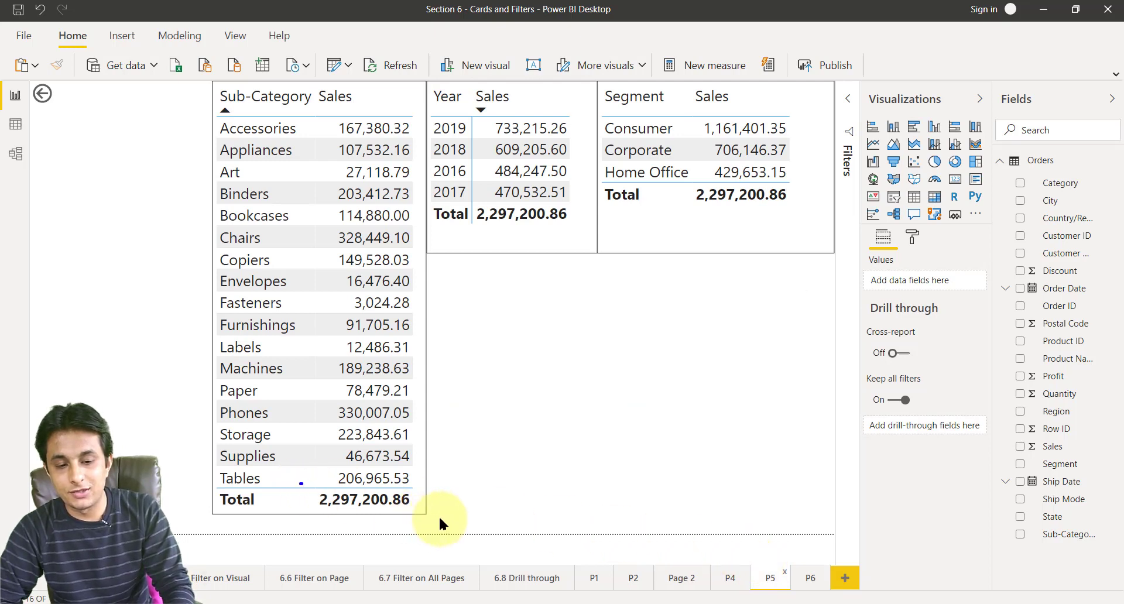
{"action": "left_click_drag", "start_coordinate": [441, 519], "coordinate": [442, 519]}
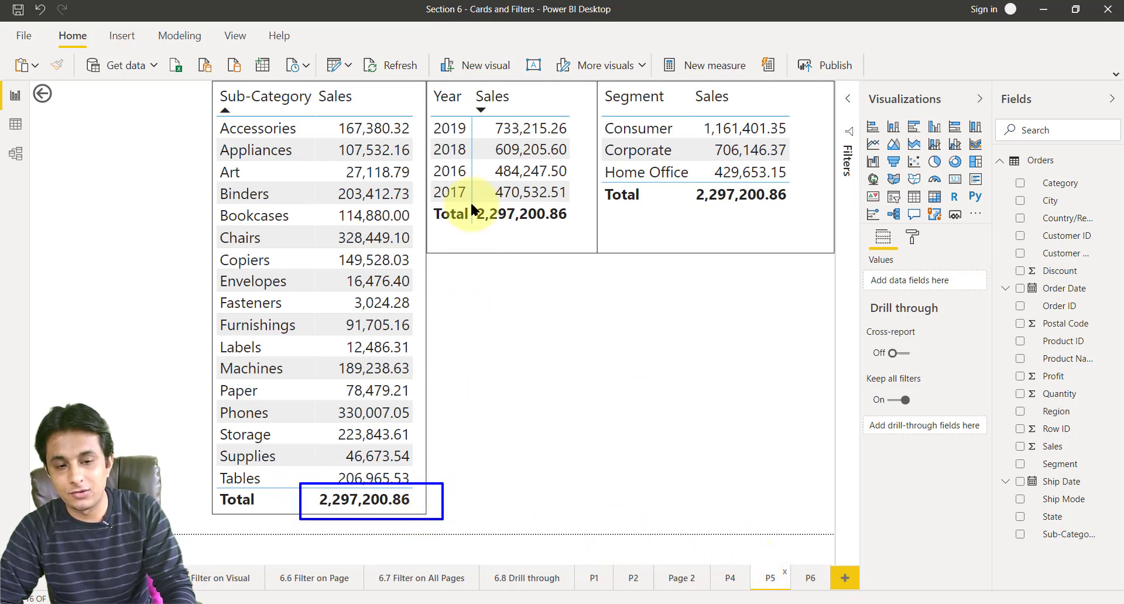
{"action": "left_click_drag", "start_coordinate": [470, 203], "coordinate": [589, 230]}
{"action": "left_click_drag", "start_coordinate": [699, 182], "coordinate": [831, 213]}
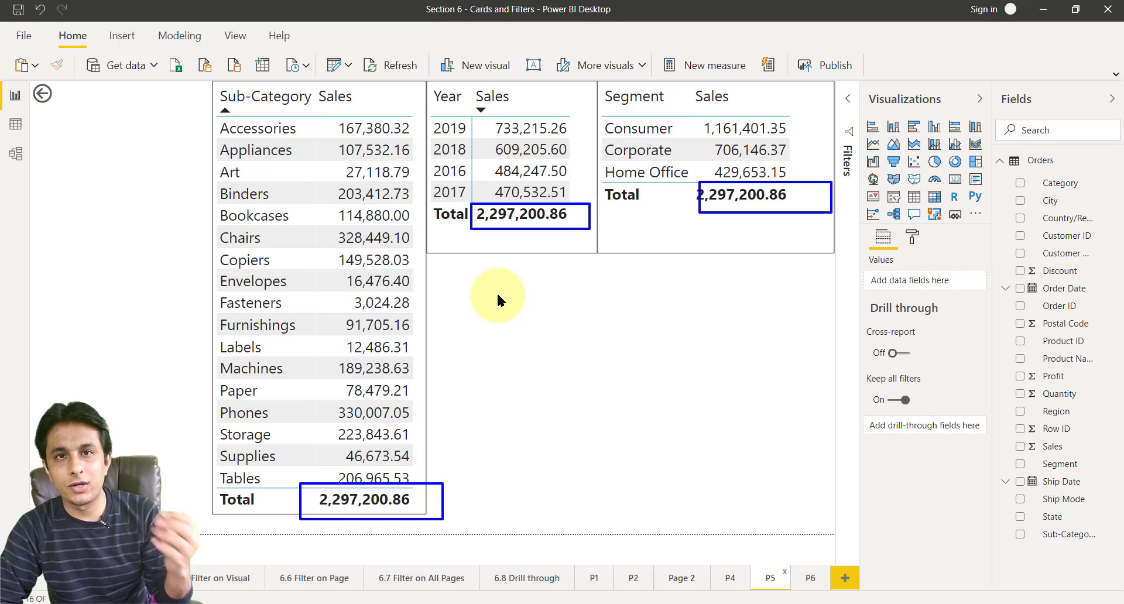
{"action": "key", "text": "Escape"}
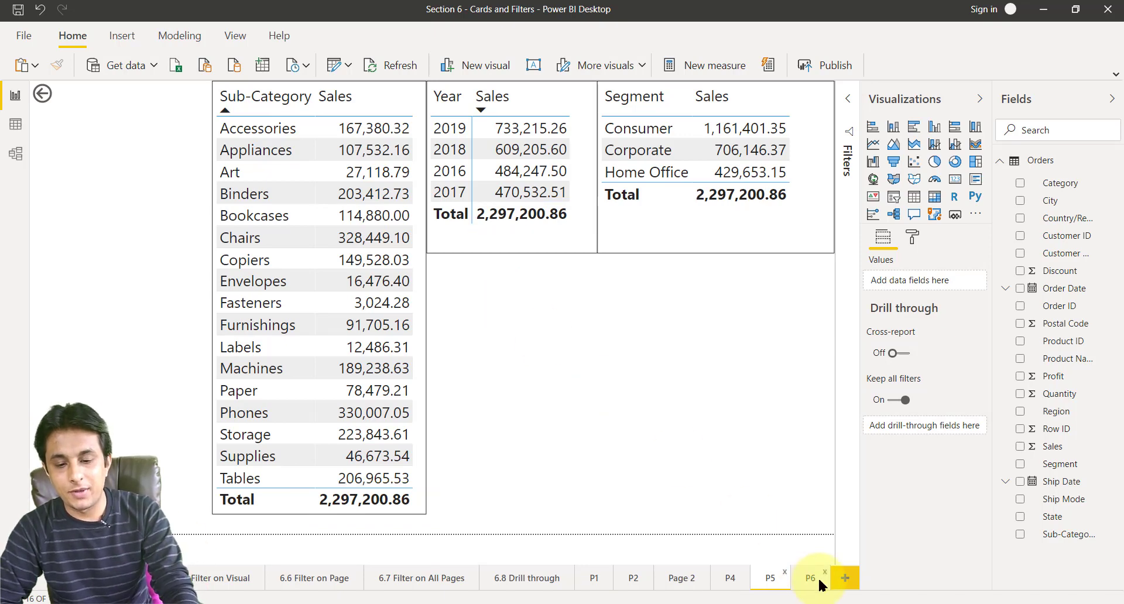
{"action": "key", "text": "ctrl+Page_Up"}
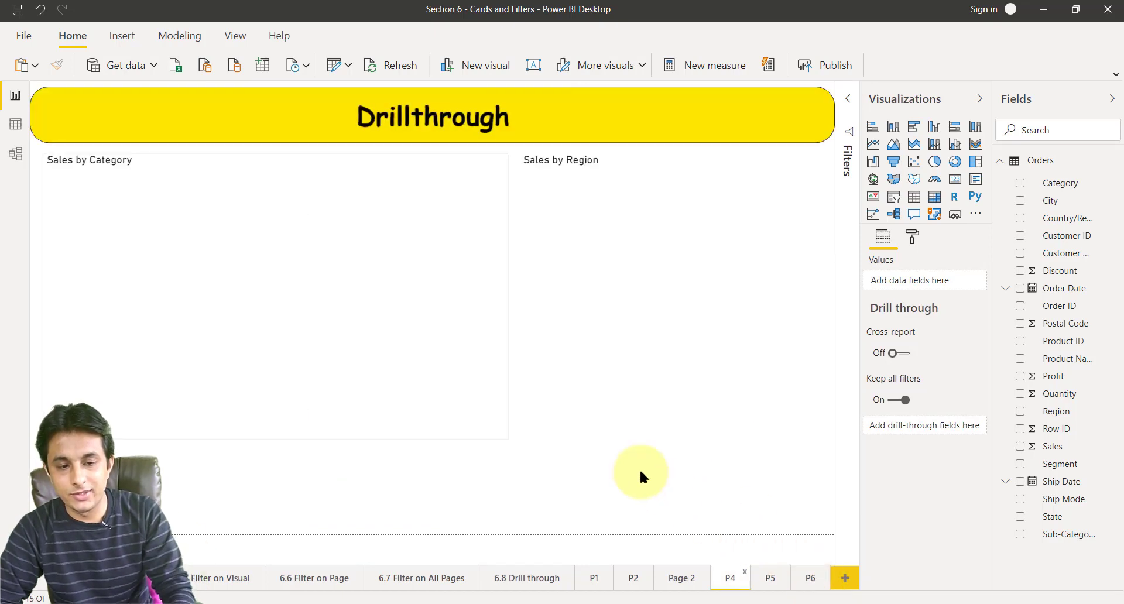
Select the Furniture bar on P4, open P5, and outline its three unchanged 2,297,200.86 totals.
{"action": "left_click", "coordinate": [344, 297]}
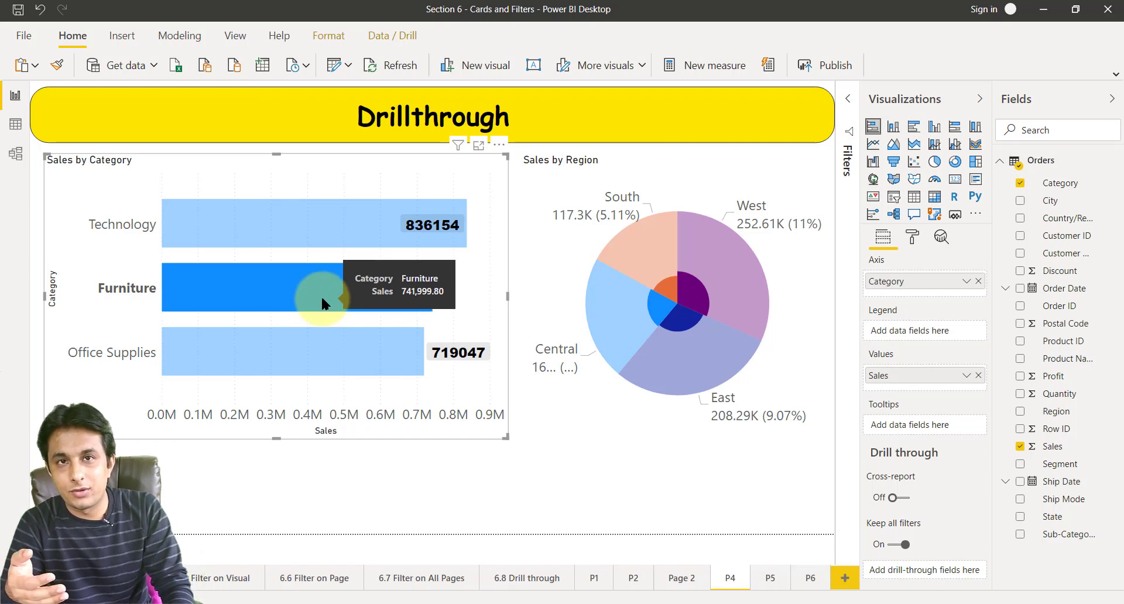
{"action": "left_click", "coordinate": [770, 580]}
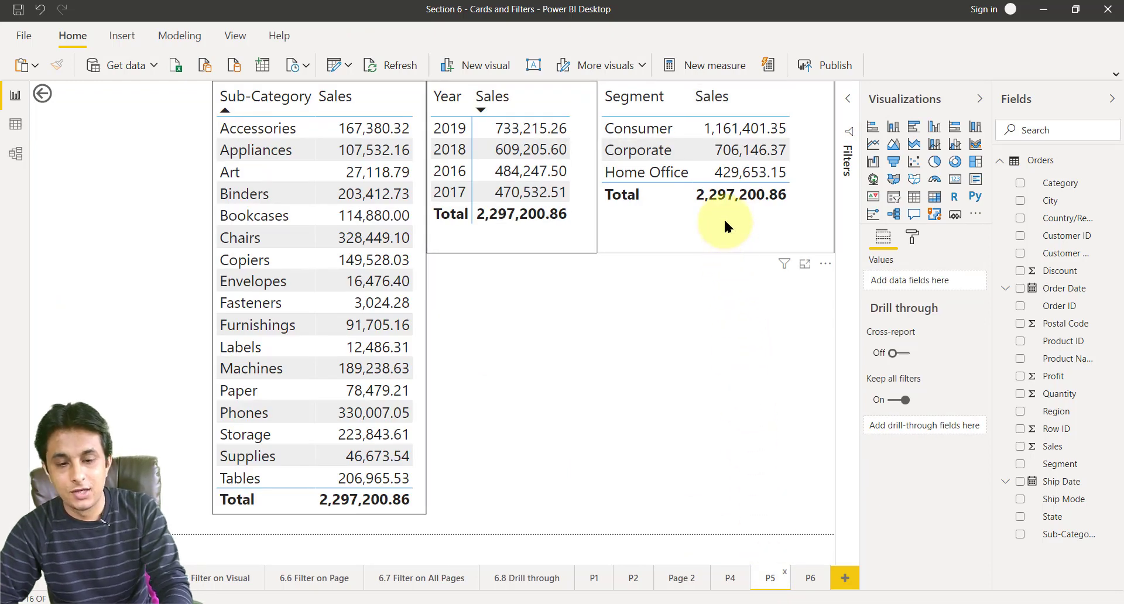
{"action": "left_click_drag", "start_coordinate": [445, 194], "coordinate": [581, 234]}
{"action": "left_click_drag", "start_coordinate": [797, 208], "coordinate": [677, 177]}
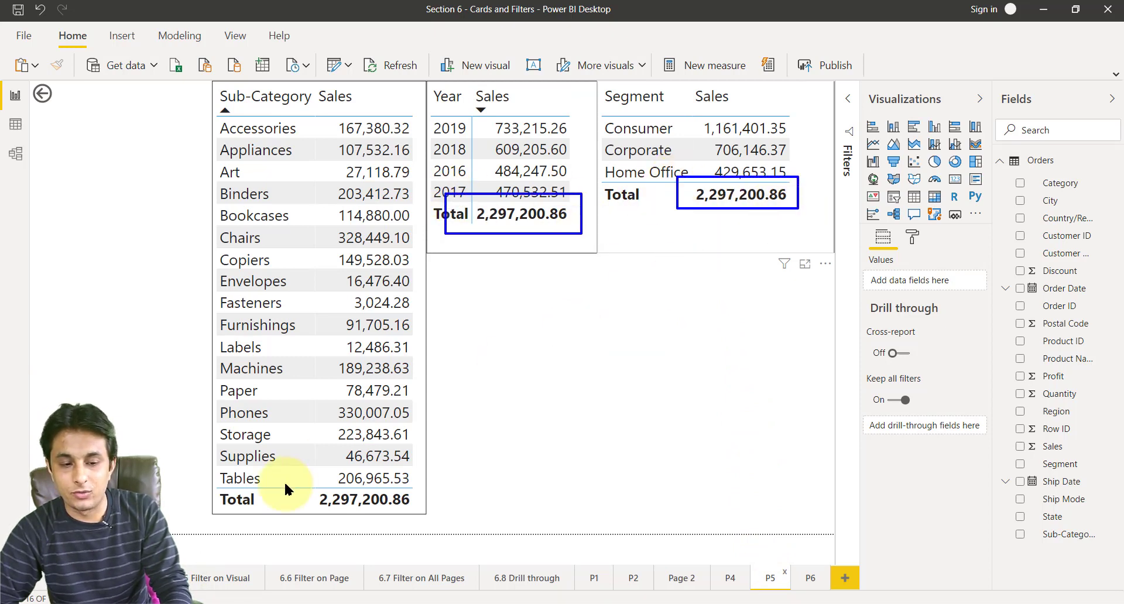
{"action": "left_click_drag", "start_coordinate": [434, 518], "coordinate": [440, 522]}
{"action": "key", "text": "Escape"}
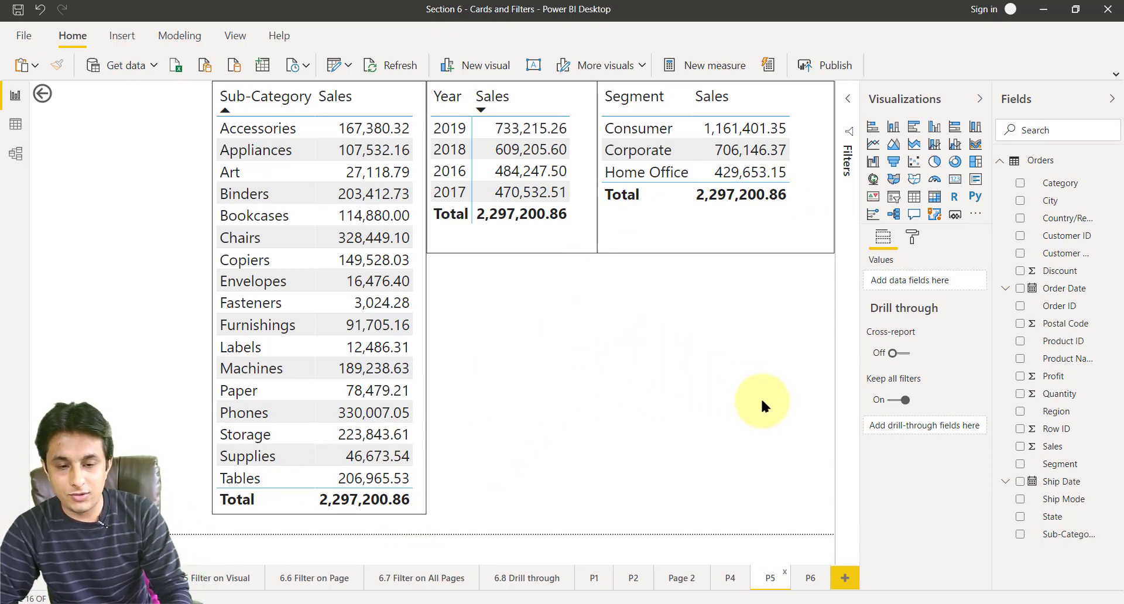
Highlight P5's drill-through settings, then drag Category into its drill-through fields well.
{"action": "left_click_drag", "start_coordinate": [592, 341], "coordinate": [662, 436]}
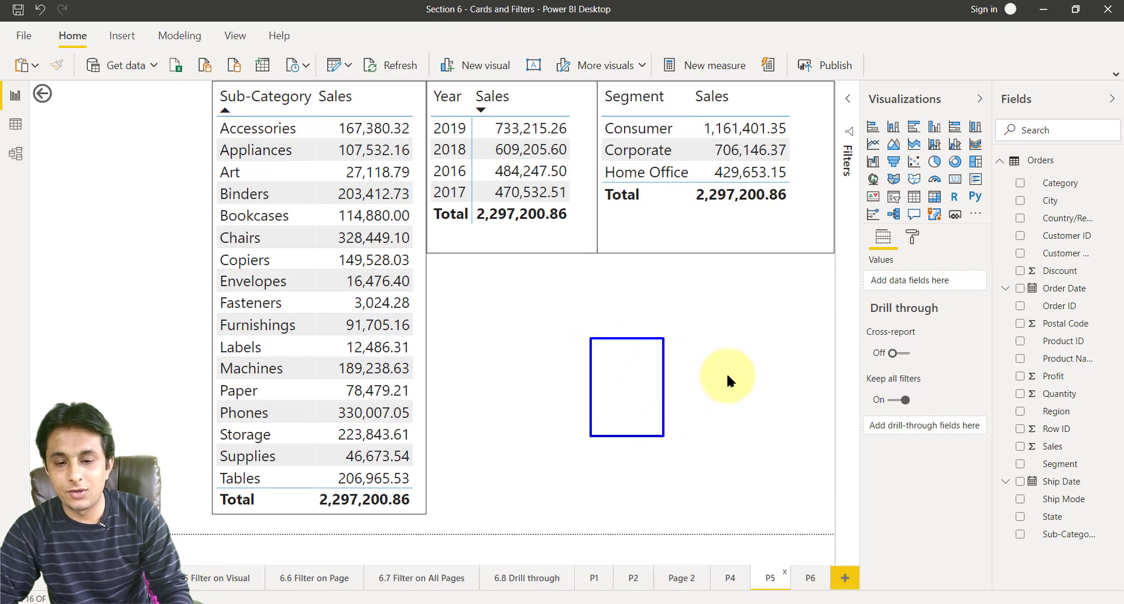
{"action": "mouse_move", "coordinate": [864, 248]}
{"action": "left_mouse_down"}
{"action": "mouse_move", "coordinate": [921, 288]}
{"action": "mouse_move", "coordinate": [985, 416]}
{"action": "mouse_move", "coordinate": [987, 487]}
{"action": "left_mouse_up"}
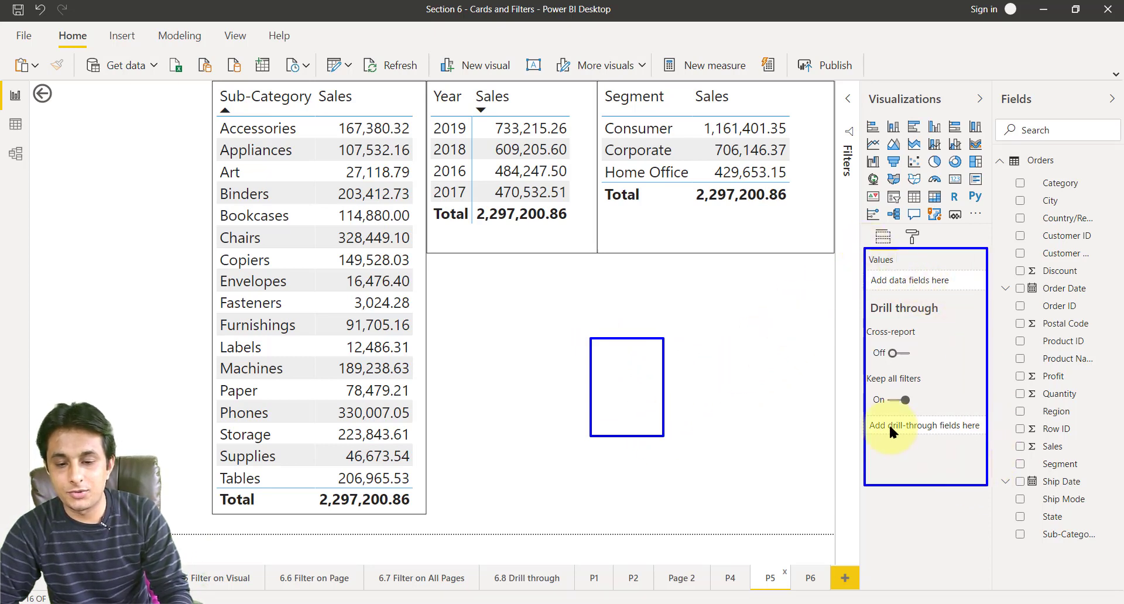
{"action": "left_click_drag", "start_coordinate": [862, 409], "coordinate": [996, 447]}
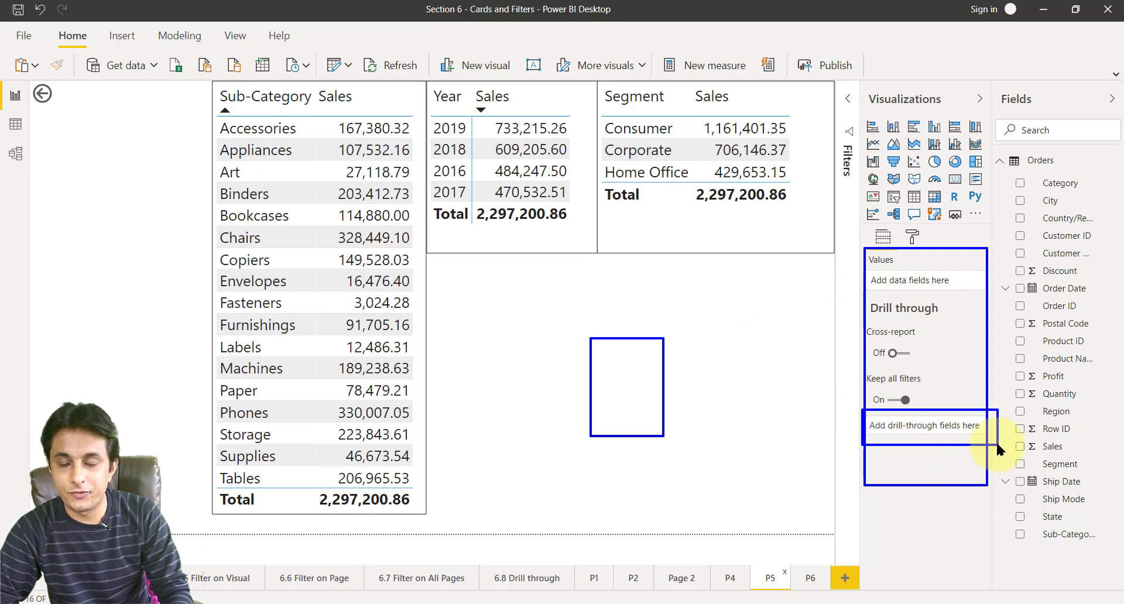
{"action": "key", "text": "Escape"}
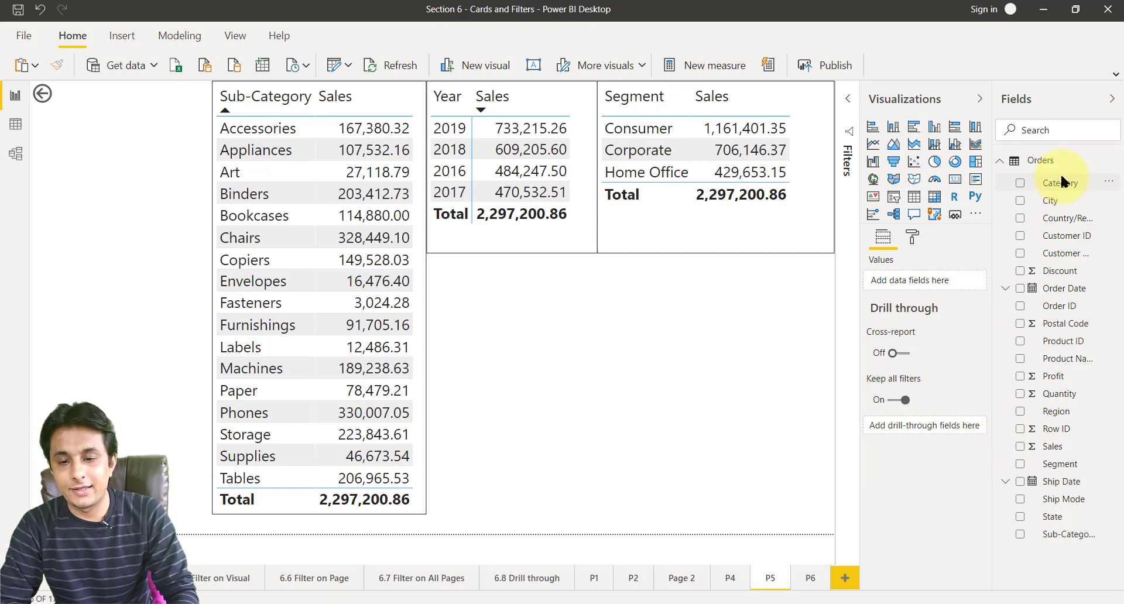
{"action": "left_click_drag", "start_coordinate": [1062, 181], "coordinate": [916, 428]}
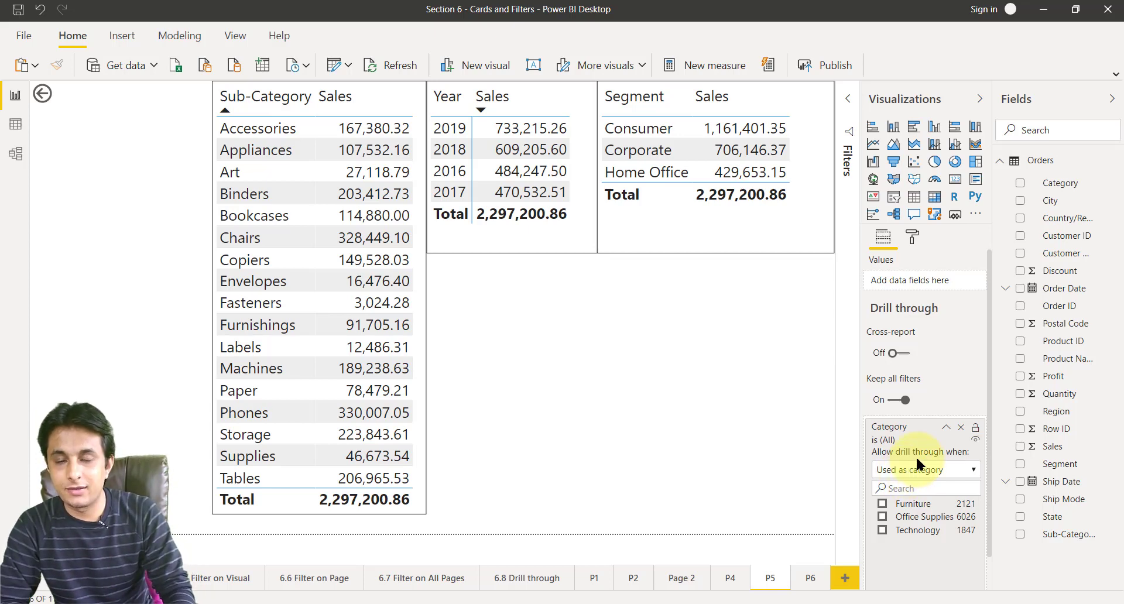
Back on P4, browse the Technology bar's drill-through target pages.
{"action": "left_click", "coordinate": [731, 578]}
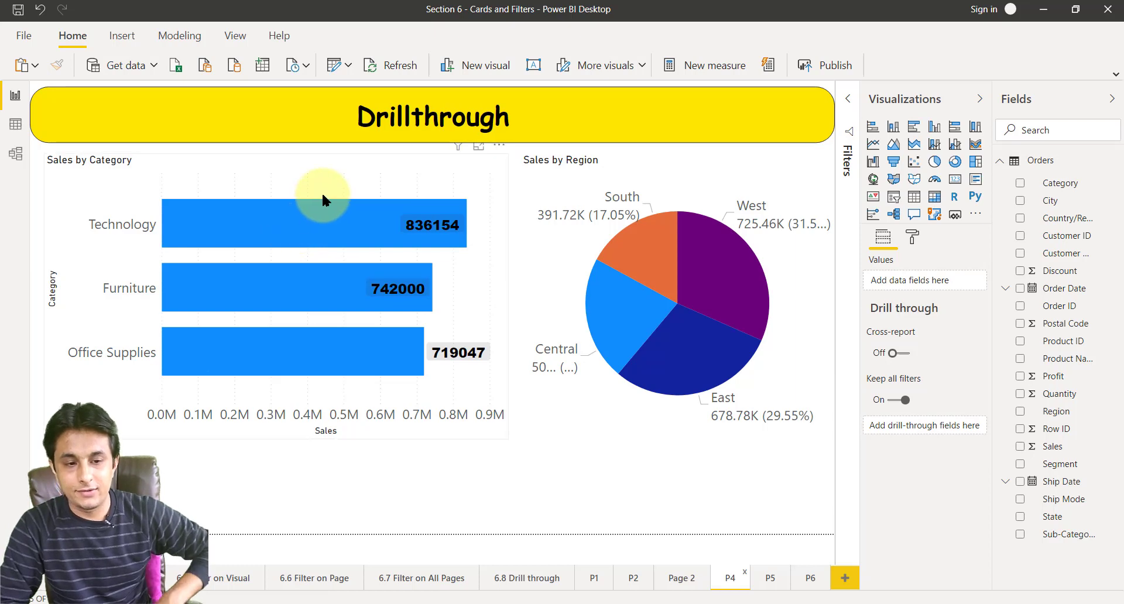
{"action": "mouse_move", "coordinate": [323, 196]}
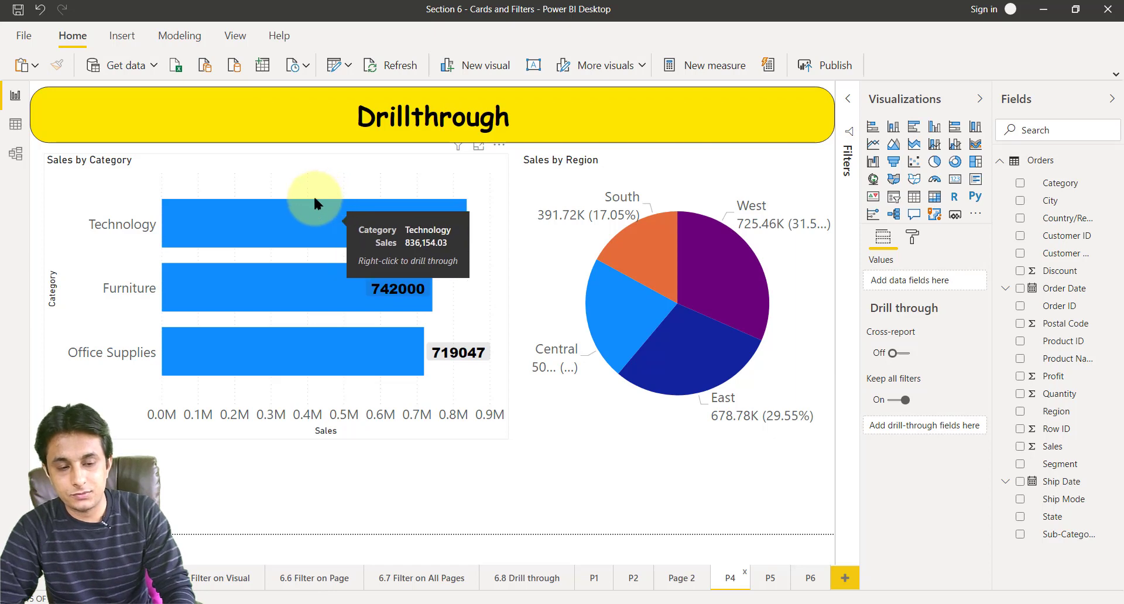
{"action": "right_click", "coordinate": [249, 230]}
{"action": "key", "text": "Down"}
{"action": "key", "text": "Down"}
{"action": "key", "text": "Down"}
{"action": "key", "text": "Down"}
{"action": "key", "text": "Down"}
{"action": "key", "text": "Down"}
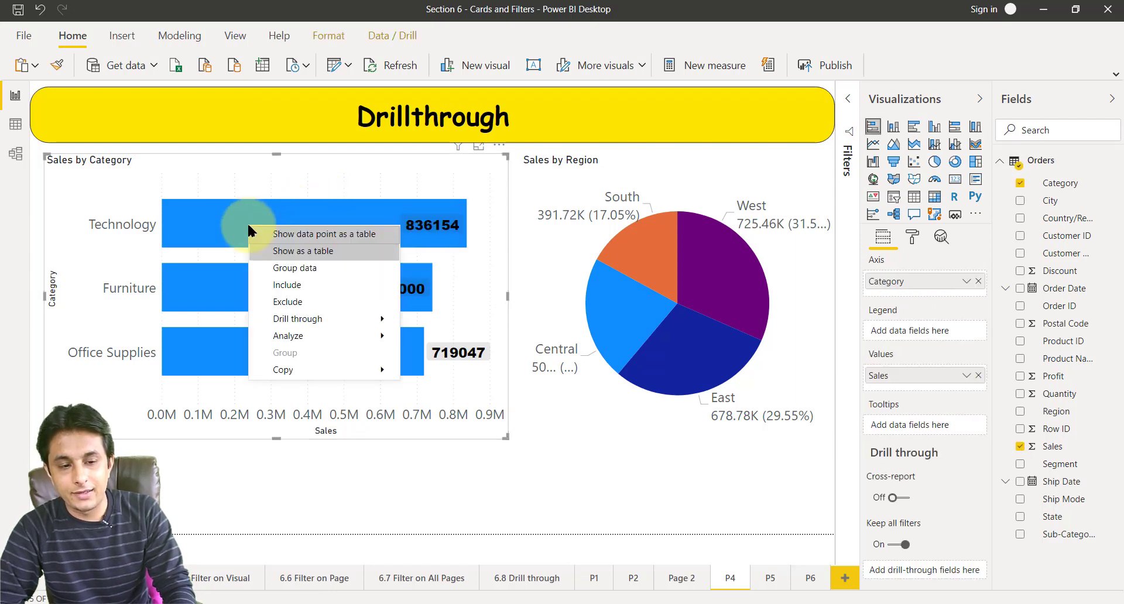
{"action": "key", "text": "Right"}
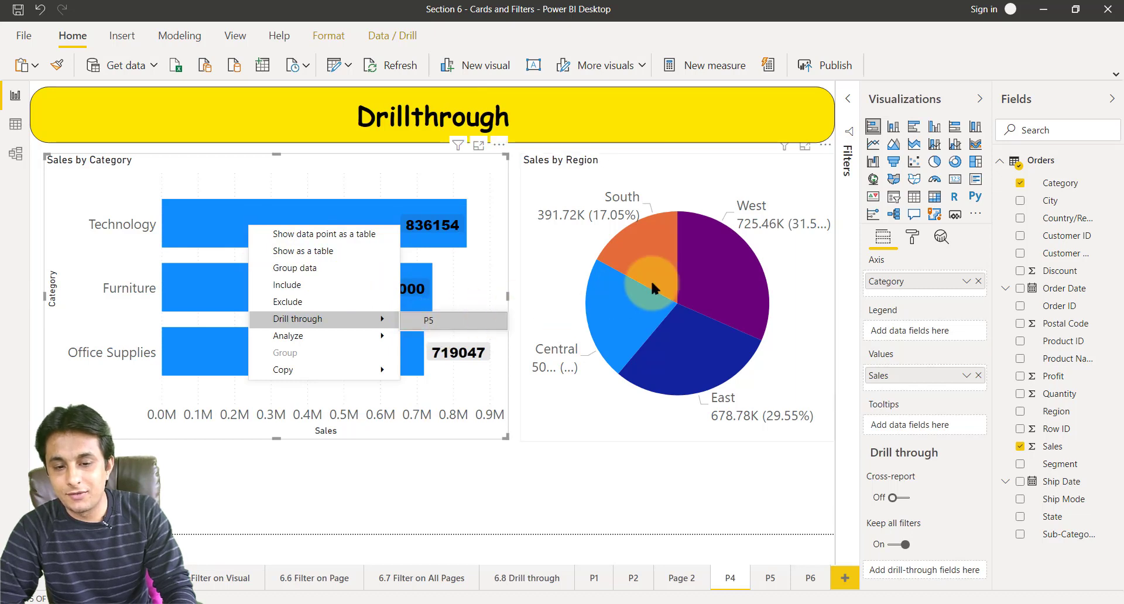
Inspect the right-click options of a Sales by Region slice and the Technology bar.
{"action": "left_click", "coordinate": [714, 268]}
{"action": "right_click", "coordinate": [716, 272]}
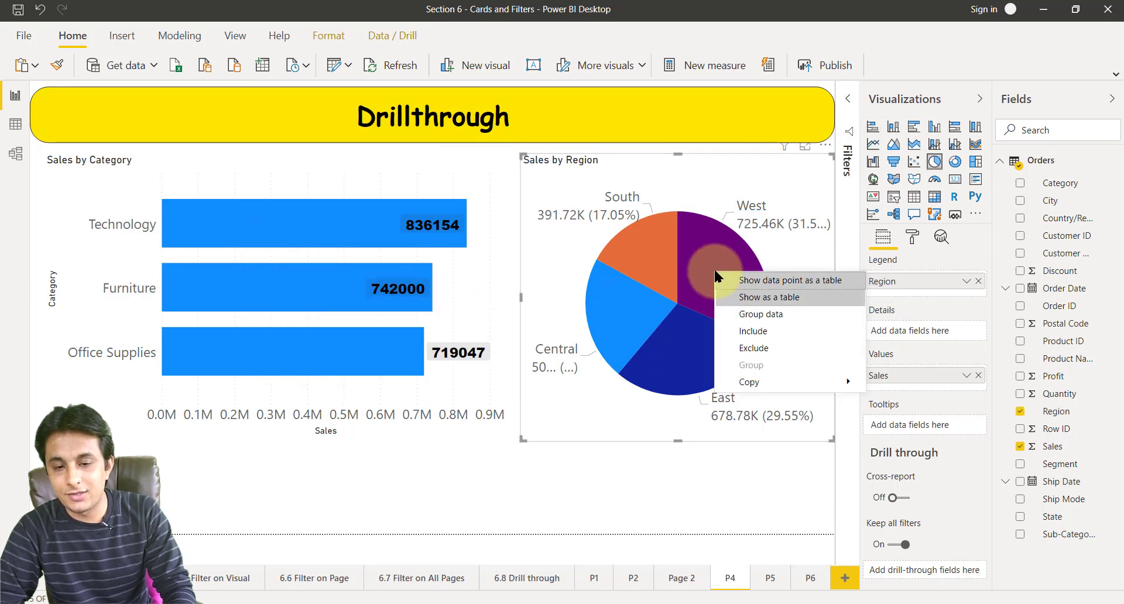
{"action": "mouse_move", "coordinate": [755, 372]}
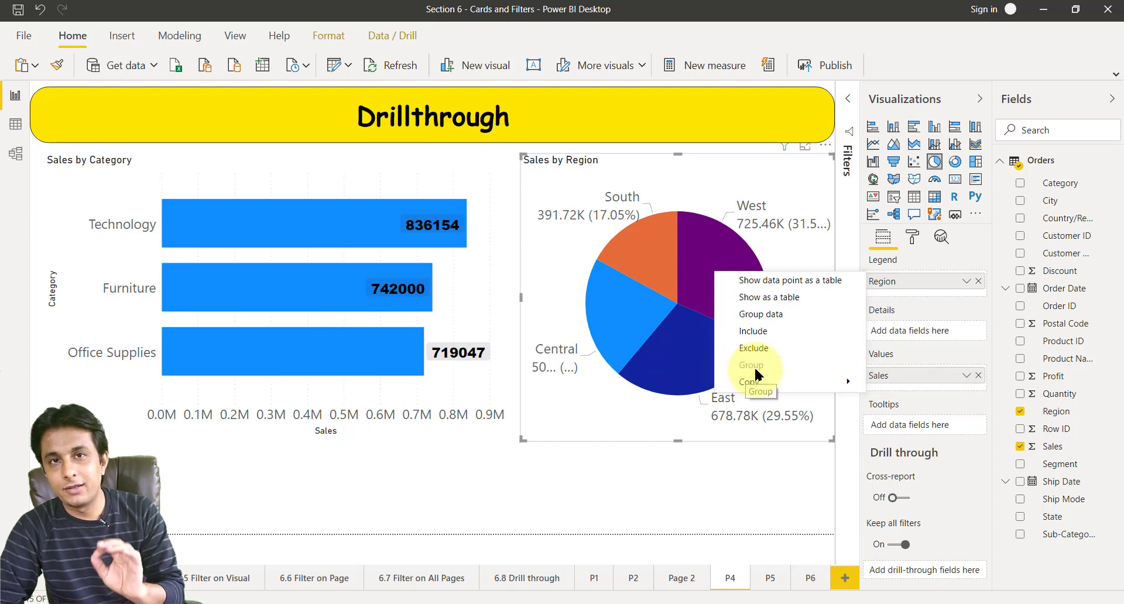
{"action": "left_click", "coordinate": [302, 221]}
{"action": "right_click", "coordinate": [303, 224]}
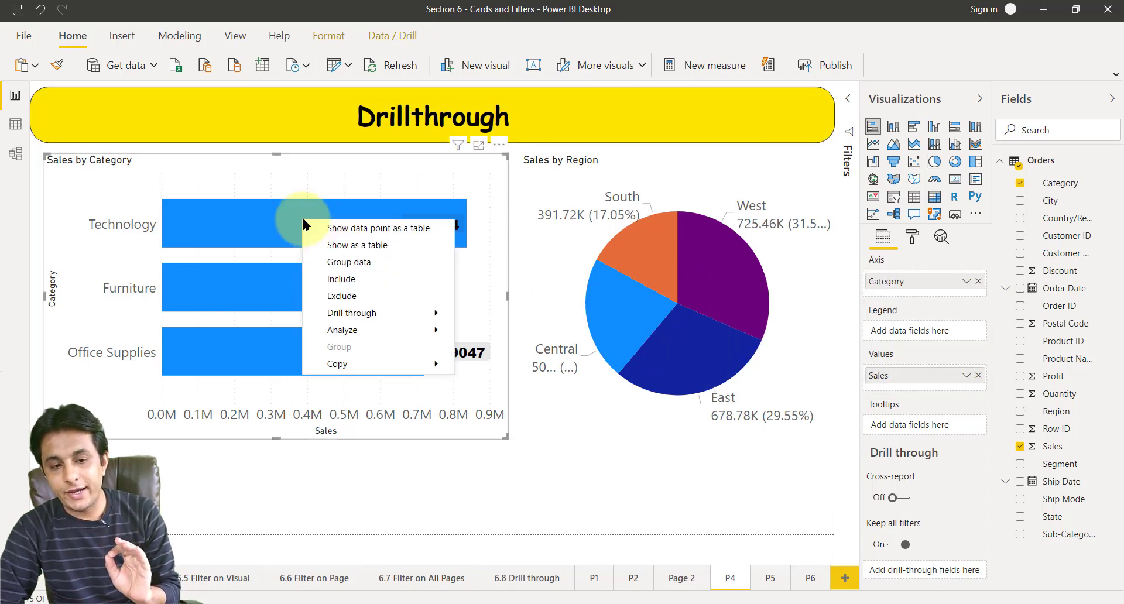
{"action": "mouse_move", "coordinate": [433, 312]}
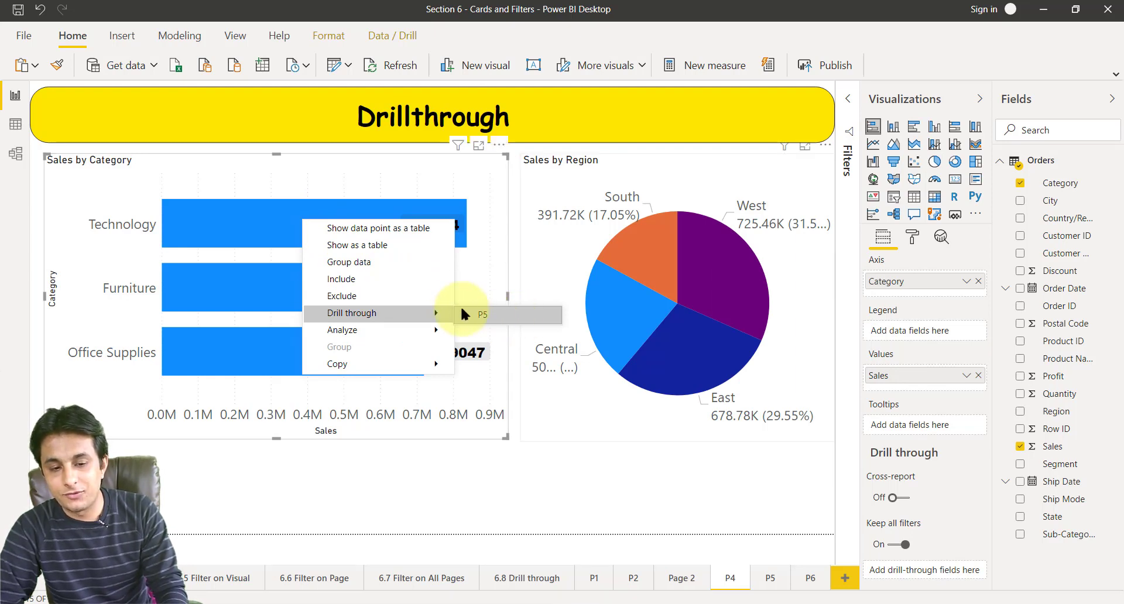
Drill through from the Furniture bar to page P5.
{"action": "left_click", "coordinate": [350, 288]}
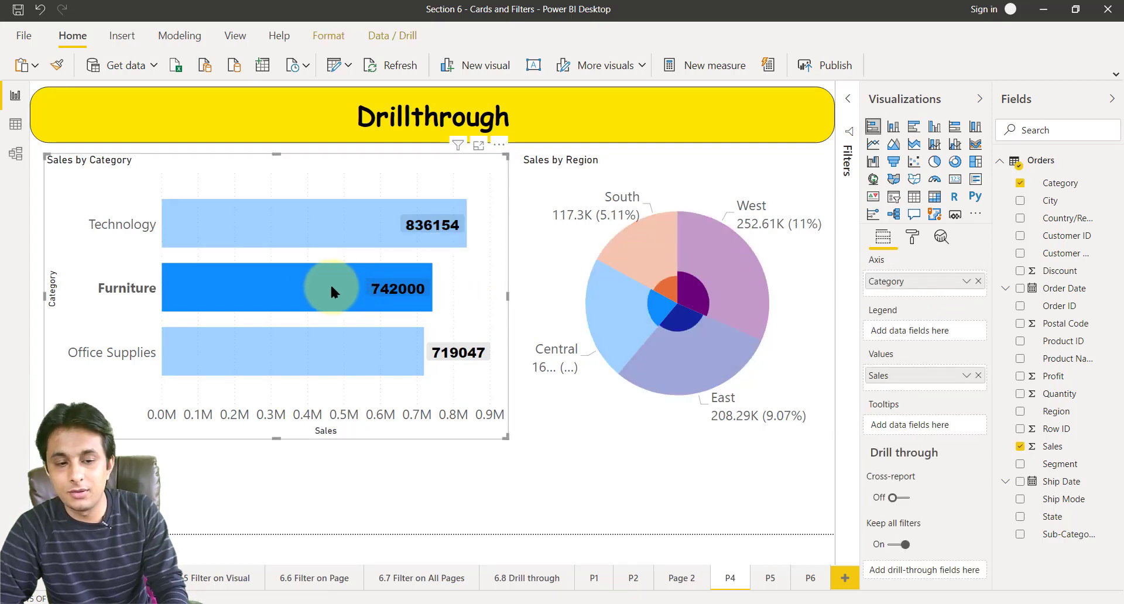
{"action": "right_click", "coordinate": [299, 288]}
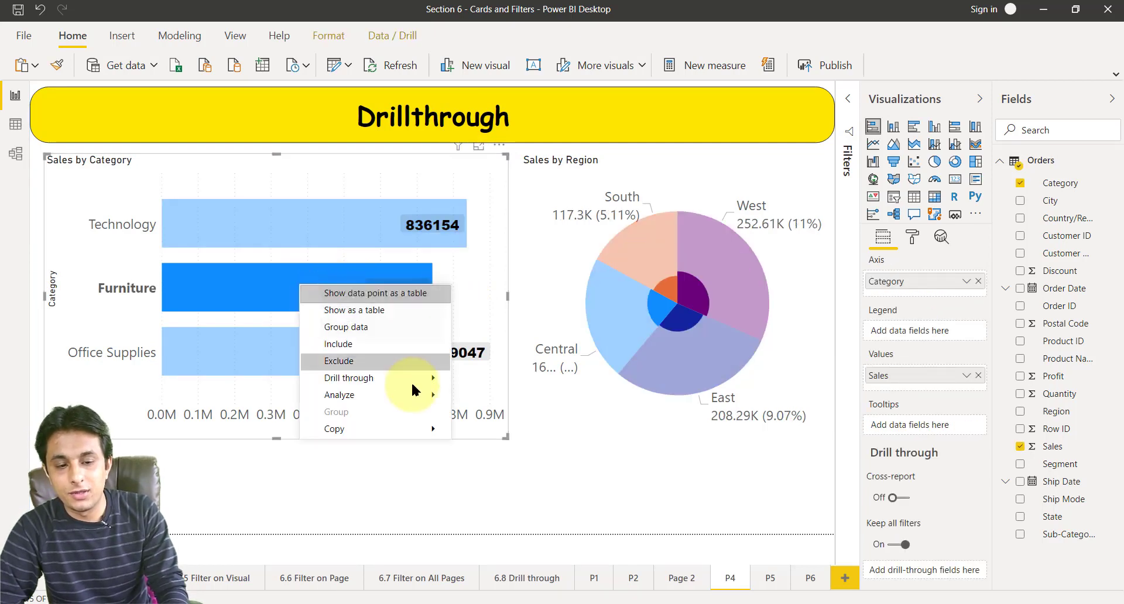
{"action": "mouse_move", "coordinate": [413, 390]}
{"action": "mouse_move", "coordinate": [442, 381]}
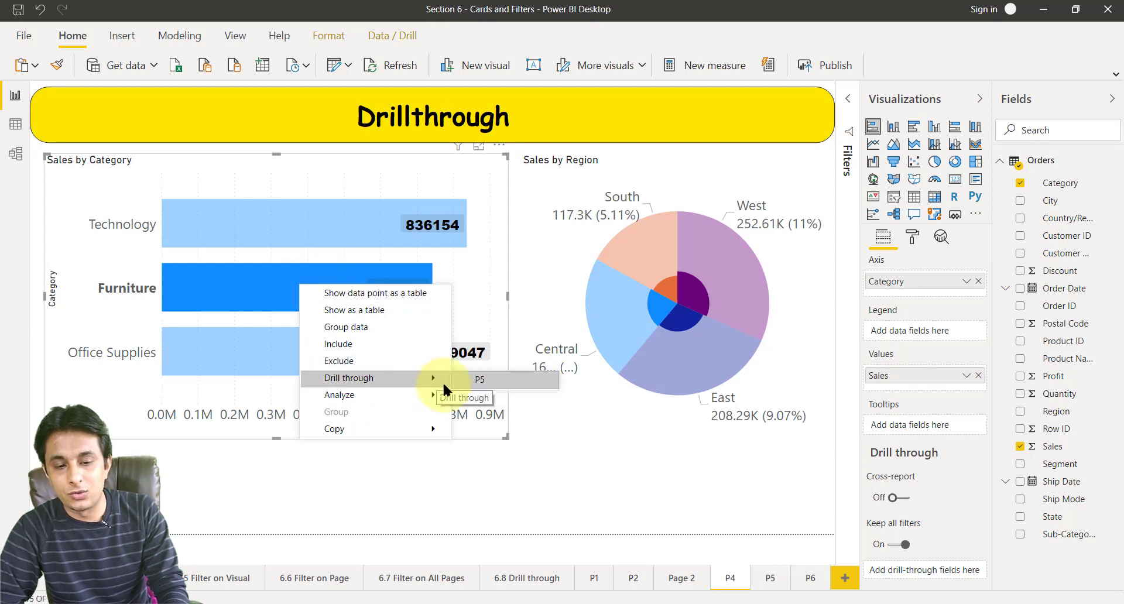
{"action": "left_click", "coordinate": [529, 386]}
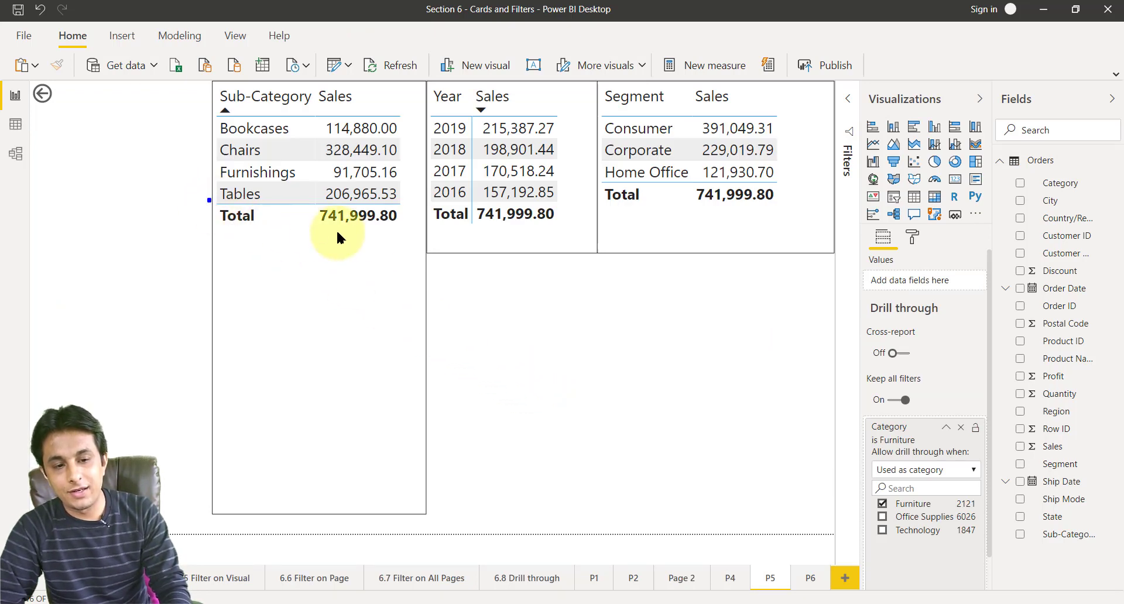
{"action": "left_click_drag", "start_coordinate": [405, 231], "coordinate": [568, 237]}
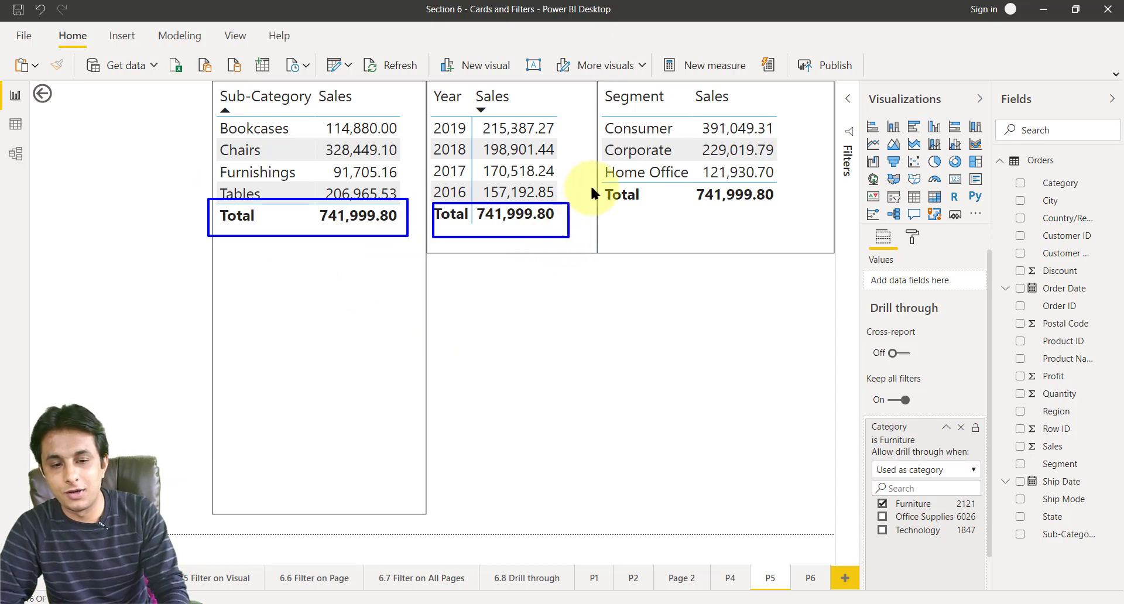
{"action": "left_click_drag", "start_coordinate": [592, 186], "coordinate": [792, 226]}
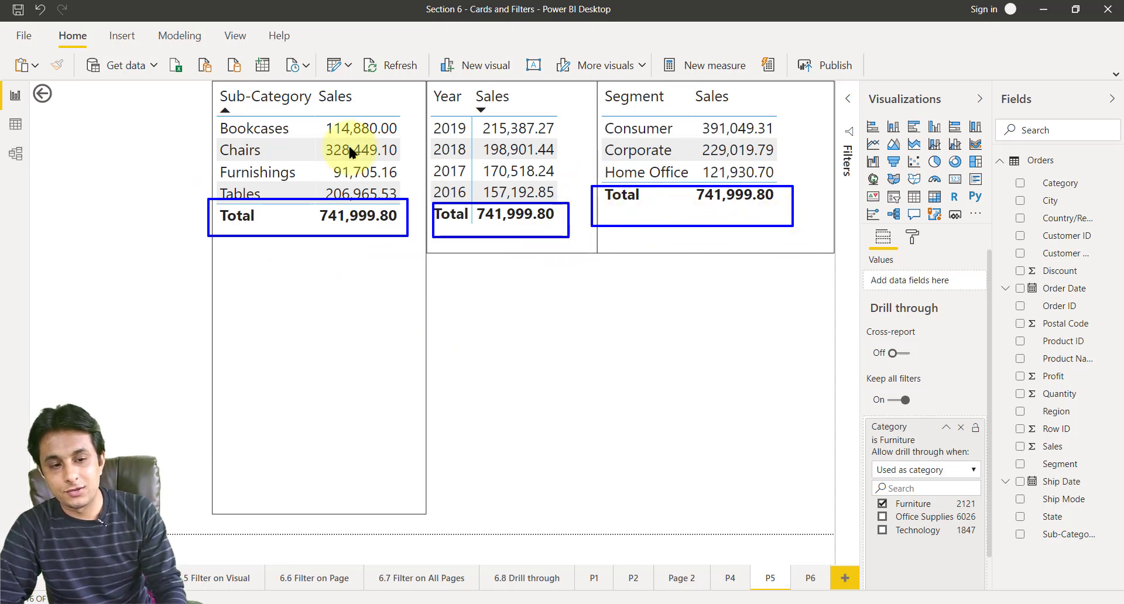
{"action": "left_click_drag", "start_coordinate": [210, 116], "coordinate": [298, 208]}
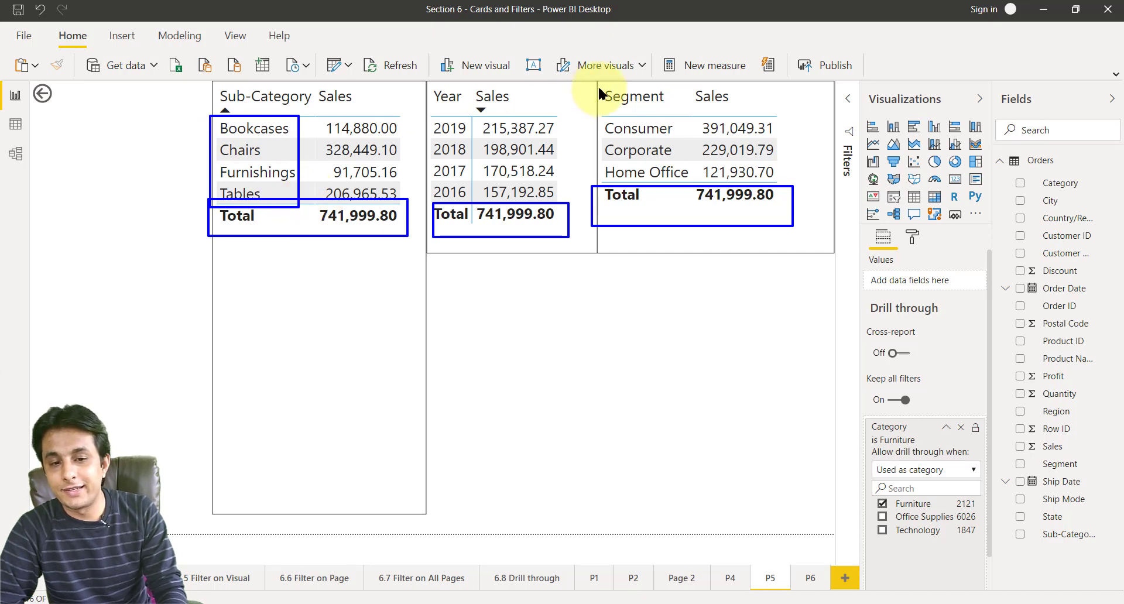
{"action": "left_click_drag", "start_coordinate": [598, 86], "coordinate": [787, 209]}
{"action": "left_click_drag", "start_coordinate": [416, 80], "coordinate": [556, 189]}
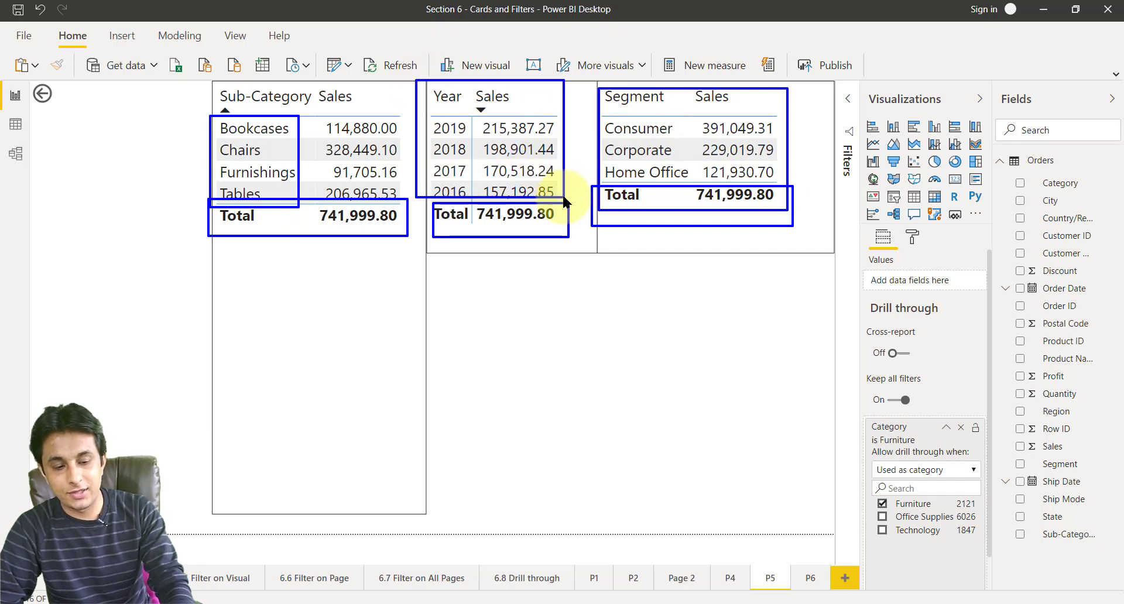
{"action": "key", "text": "Escape"}
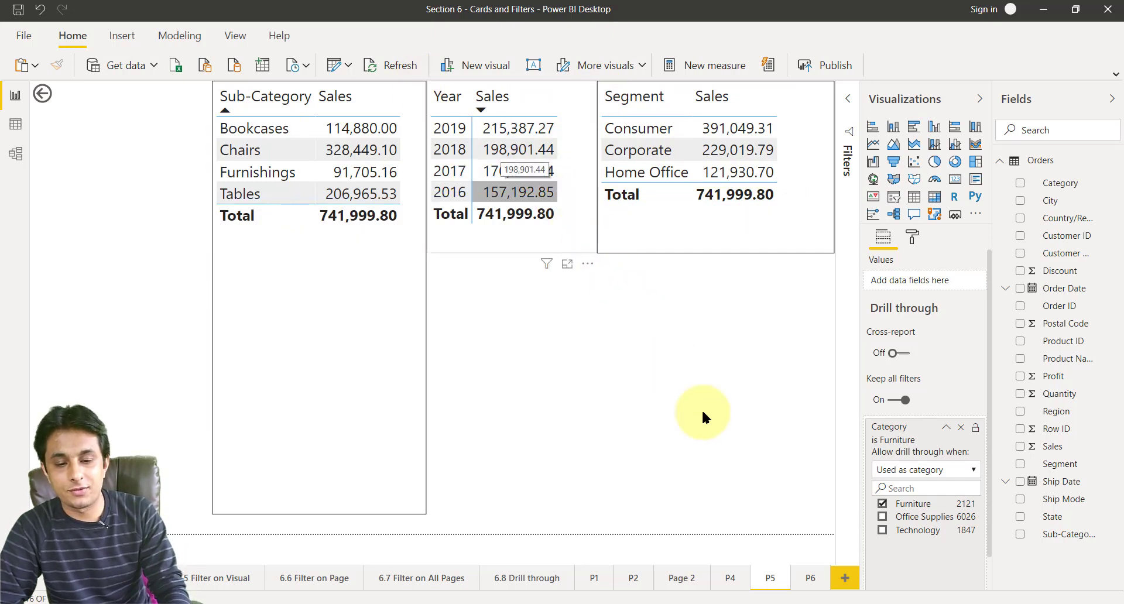
Set Region as page P6's drill-through field, then return to page P4.
{"action": "left_click", "coordinate": [810, 580]}
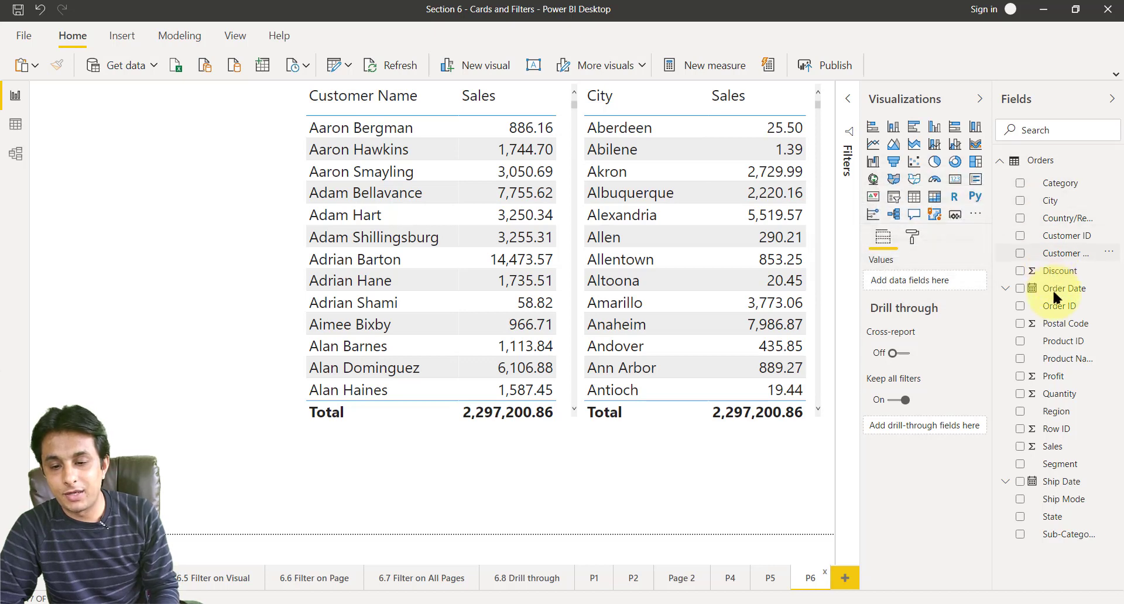
{"action": "left_click_drag", "start_coordinate": [1064, 414], "coordinate": [935, 428]}
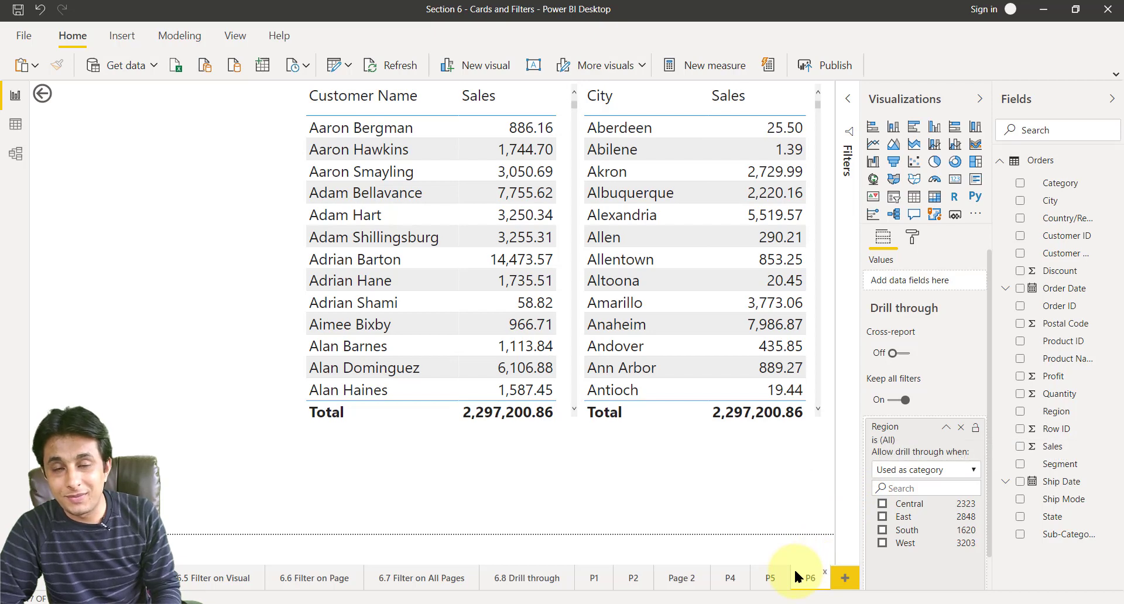
{"action": "left_click", "coordinate": [729, 579]}
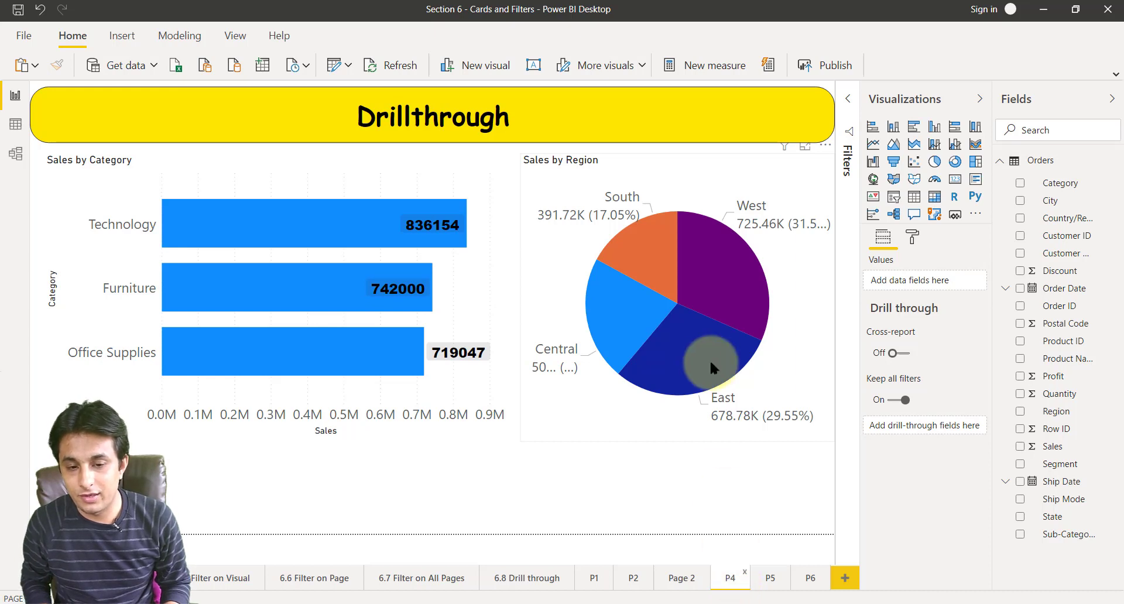
Open the West slice's drill options and close them without drilling through.
{"action": "right_click", "coordinate": [700, 259]}
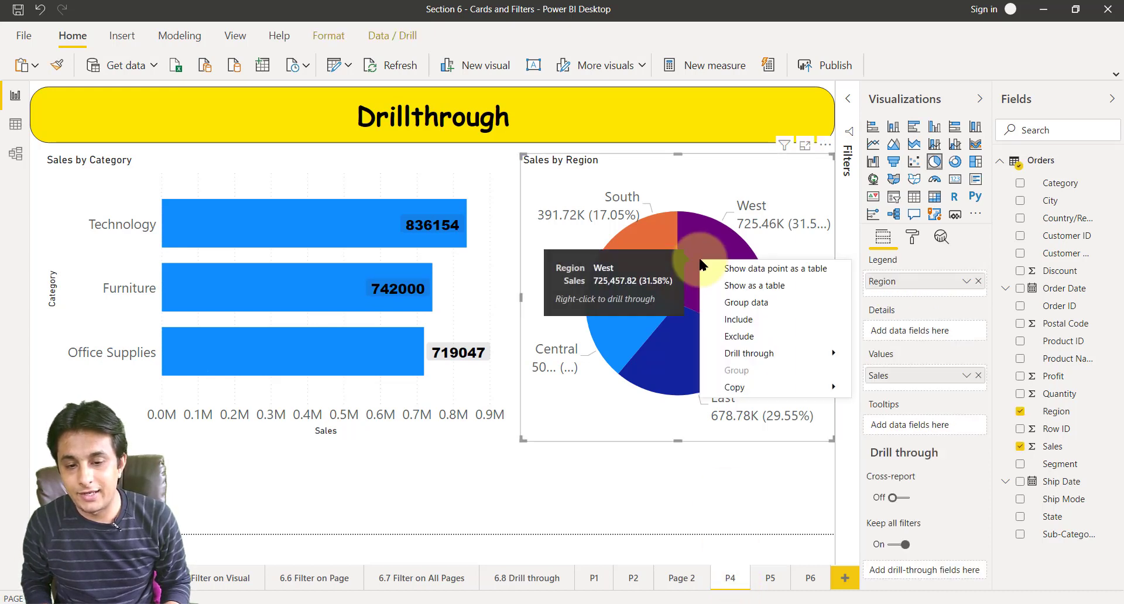
{"action": "mouse_move", "coordinate": [777, 342]}
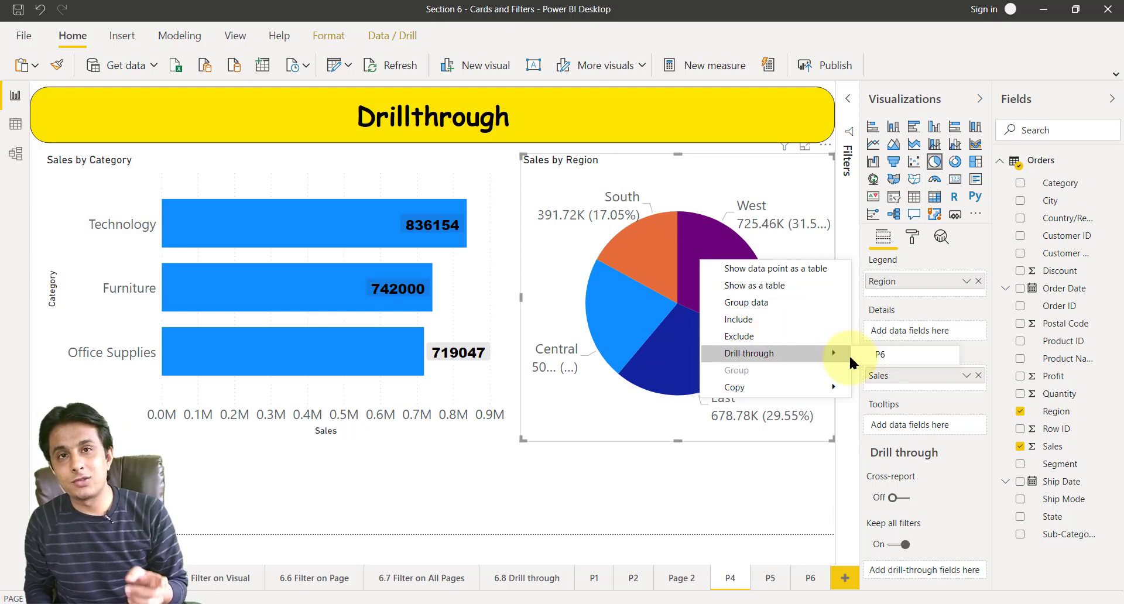
{"action": "left_click", "coordinate": [648, 480]}
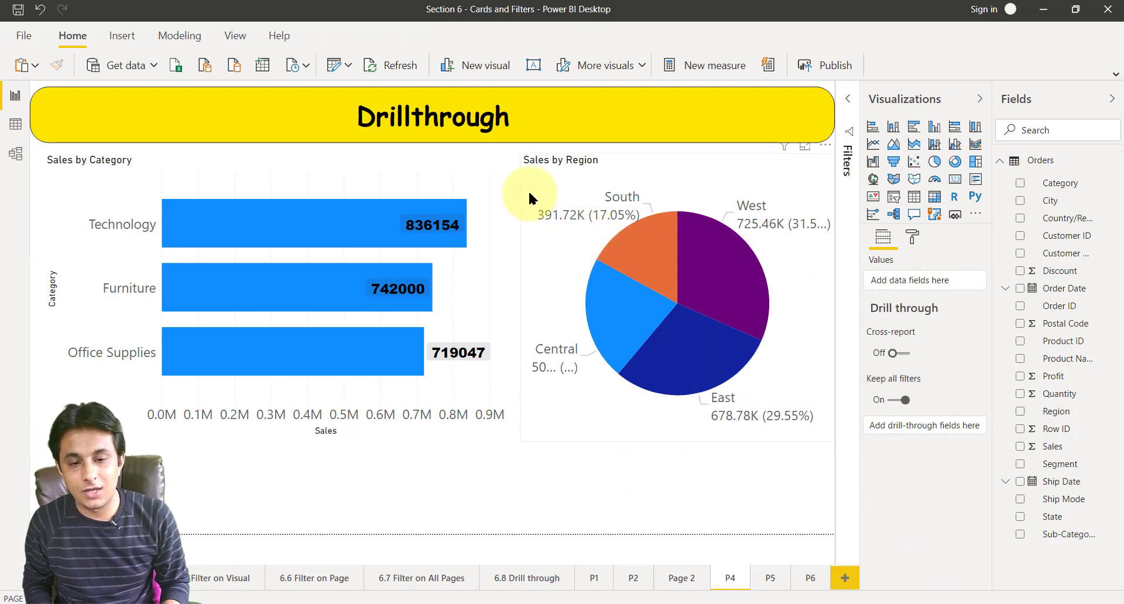
{"action": "left_click_drag", "start_coordinate": [528, 193], "coordinate": [661, 230]}
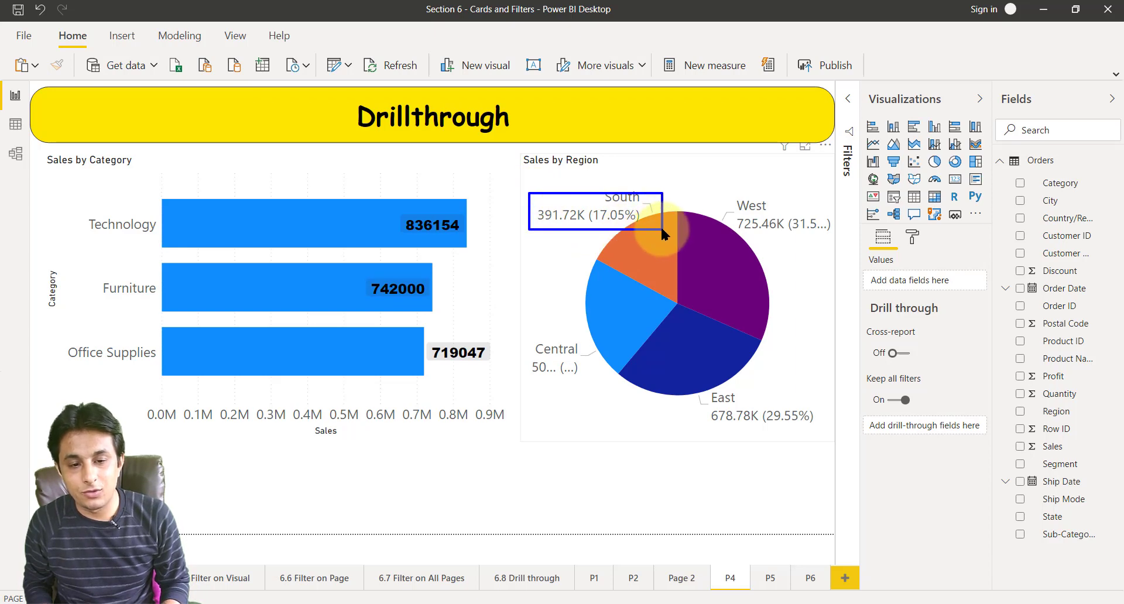
Select the South slice of the region pie and drill through to page P6.
{"action": "right_click", "coordinate": [642, 253]}
{"action": "key", "text": "Escape"}
{"action": "left_click", "coordinate": [633, 247]}
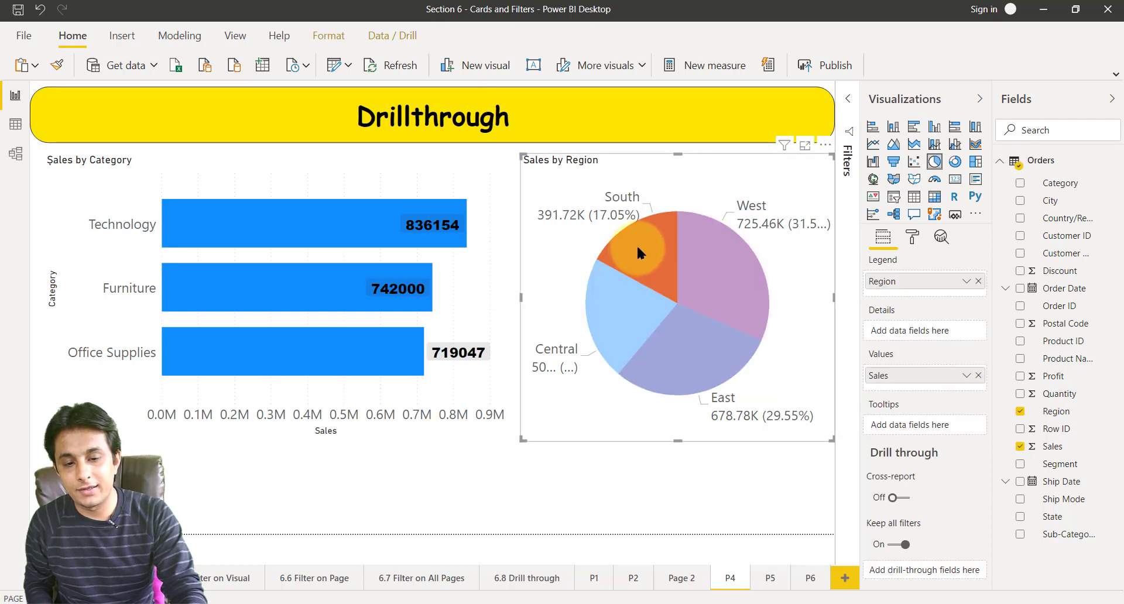
{"action": "right_click", "coordinate": [637, 245]}
{"action": "mouse_move", "coordinate": [699, 339]}
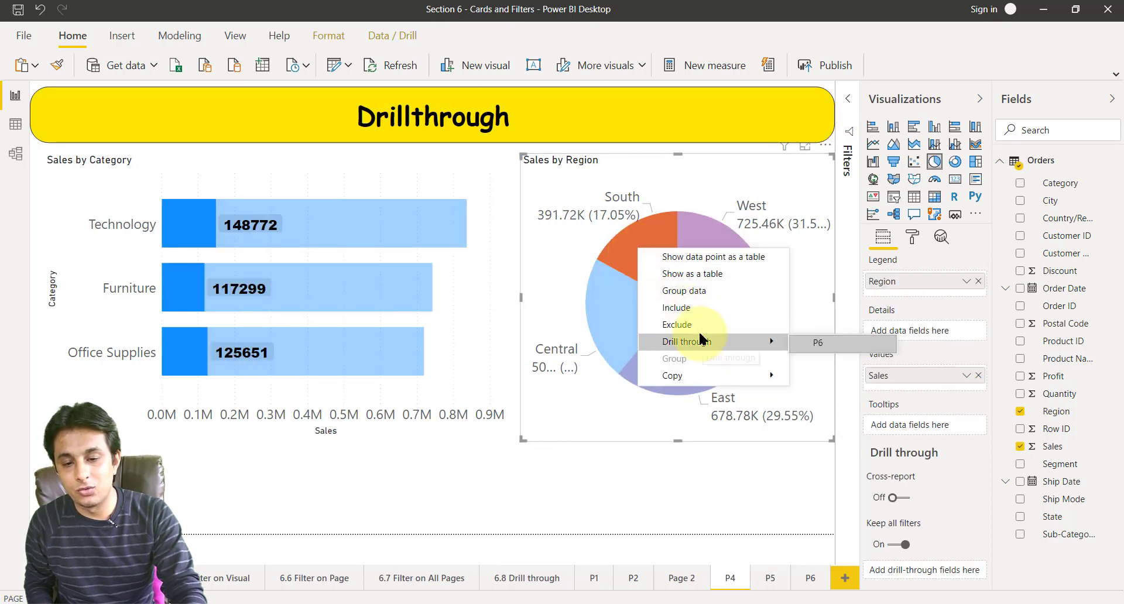
{"action": "left_click", "coordinate": [825, 348]}
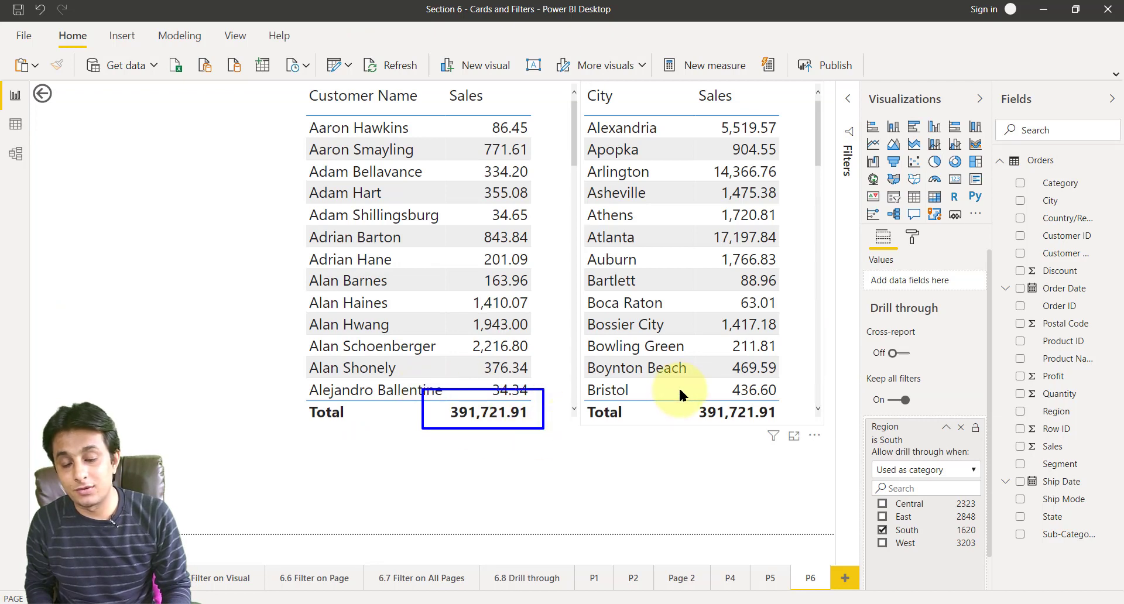
Draw and clear a mark on page P6, then return to page P4.
{"action": "left_click_drag", "start_coordinate": [678, 390], "coordinate": [784, 430]}
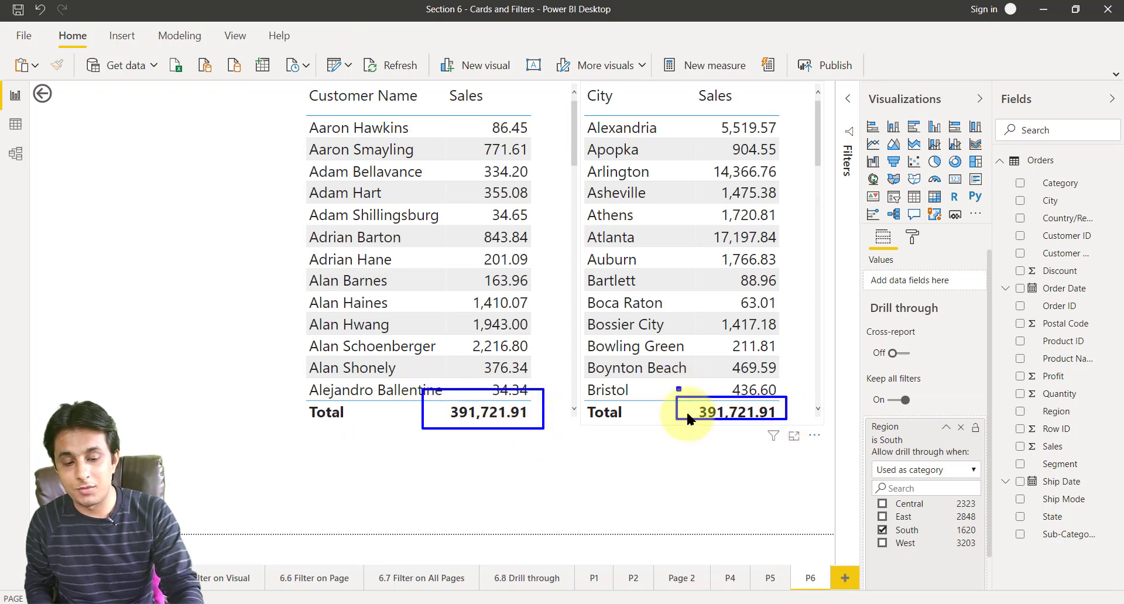
{"action": "key", "text": "Escape"}
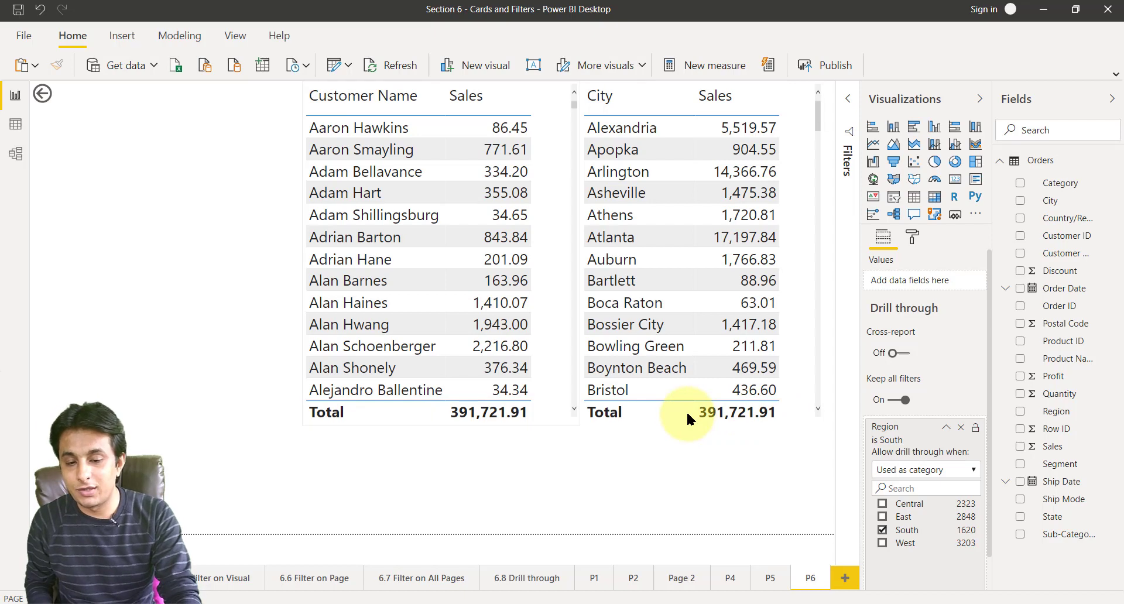
{"action": "left_click", "coordinate": [732, 578]}
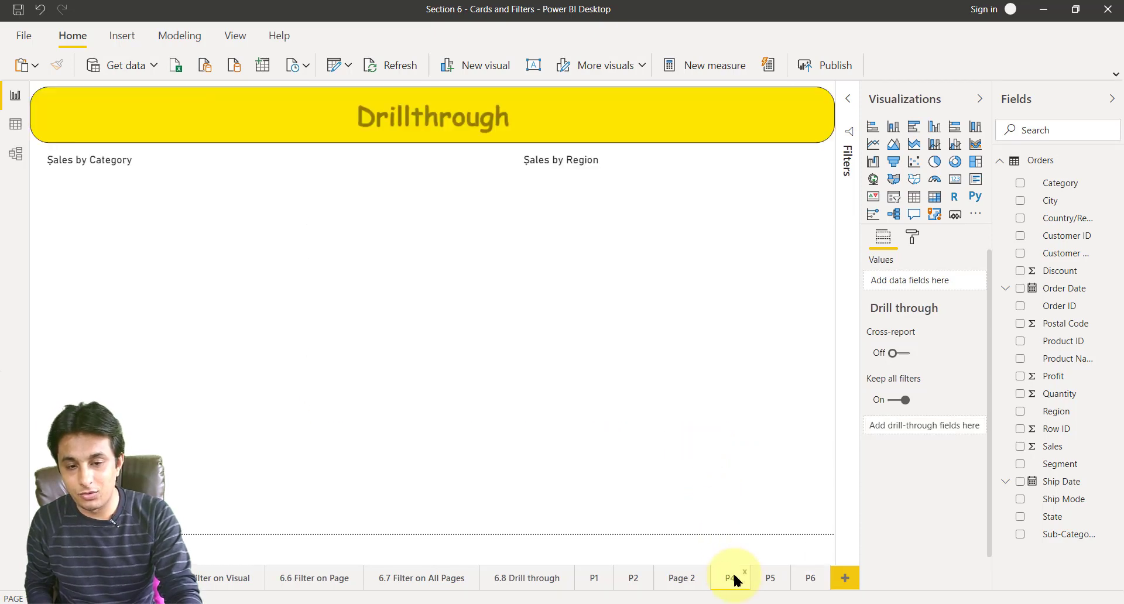
{"action": "left_click", "coordinate": [725, 302]}
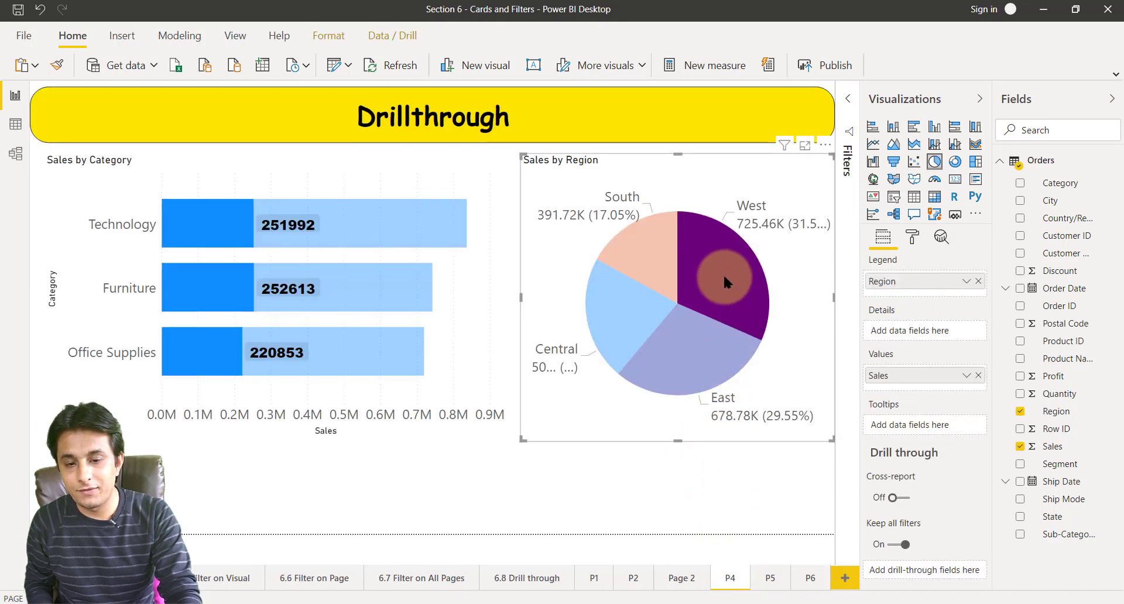
{"action": "right_click", "coordinate": [724, 282]}
{"action": "mouse_move", "coordinate": [803, 369]}
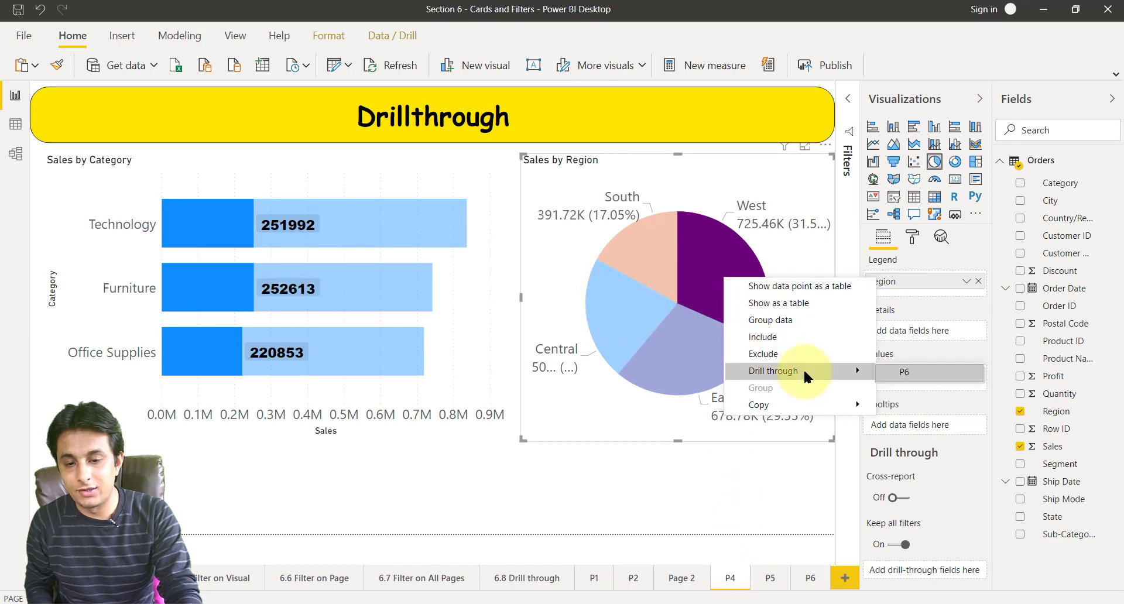
{"action": "left_click", "coordinate": [904, 372]}
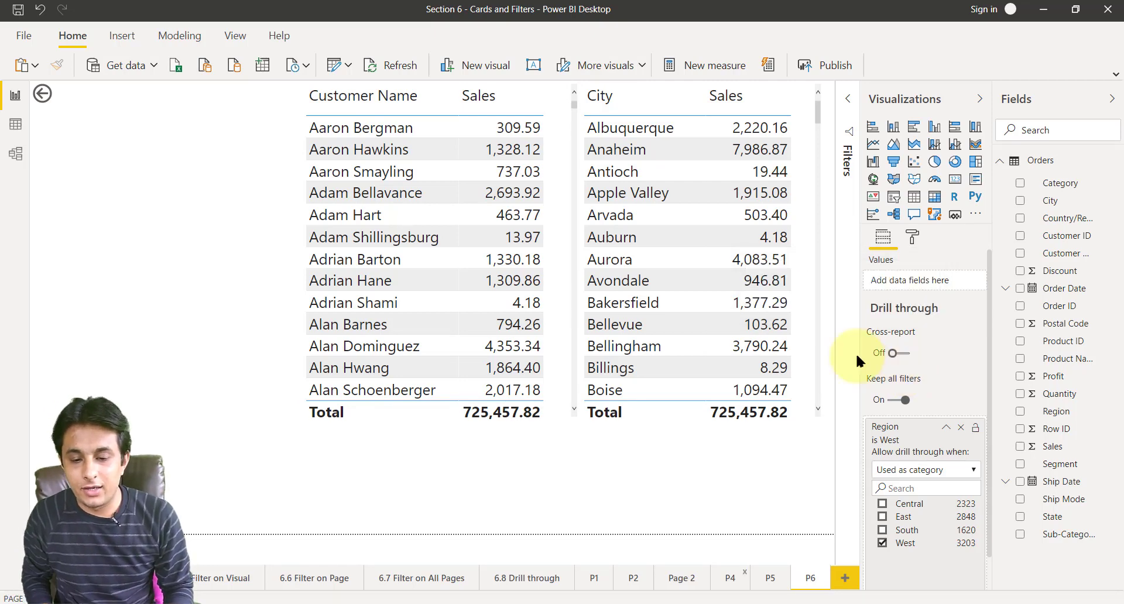
{"action": "left_click", "coordinate": [730, 578]}
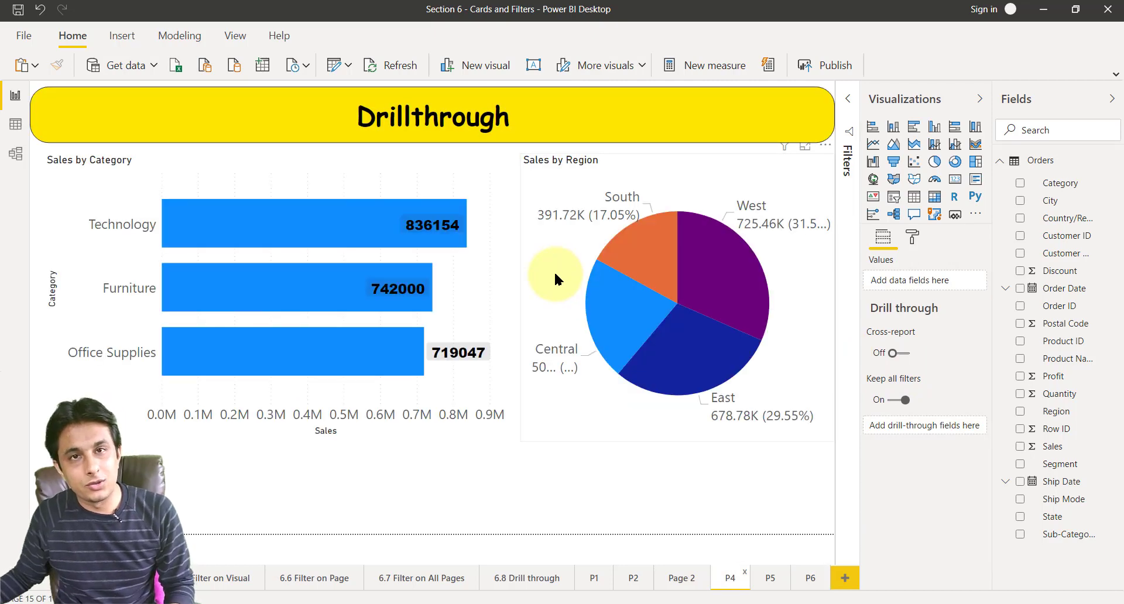